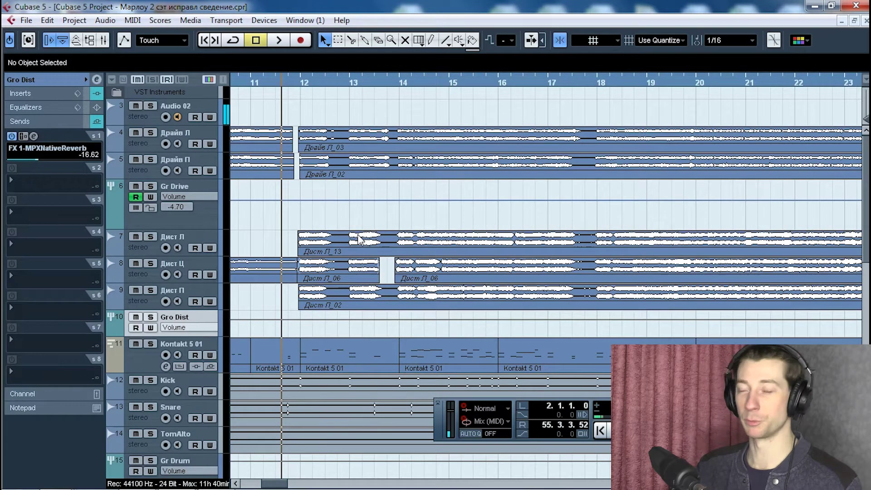
Step: Show the Stereo In channel's inserts and open its Guitar Rig 5 plug-in
{"action": "scroll", "coordinate": [389, 219], "scroll_direction": "left", "scroll_amount": 1}
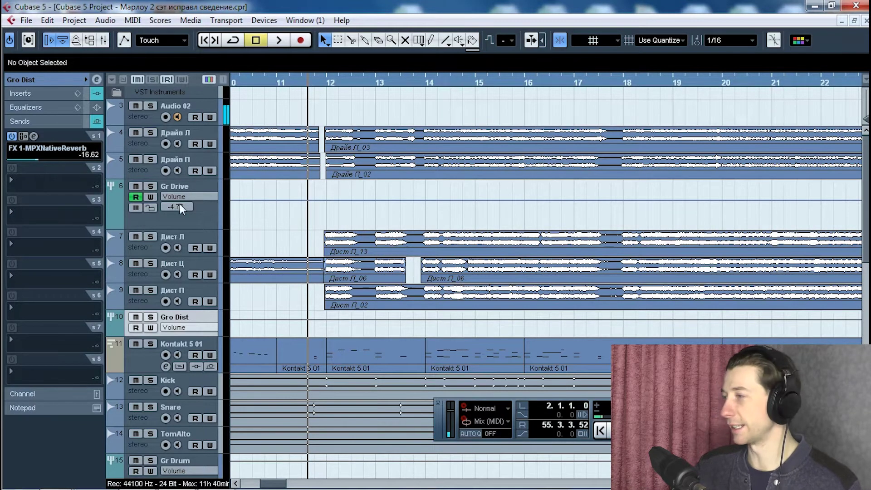
{"action": "scroll", "coordinate": [283, 289], "scroll_direction": "down", "scroll_amount": 5}
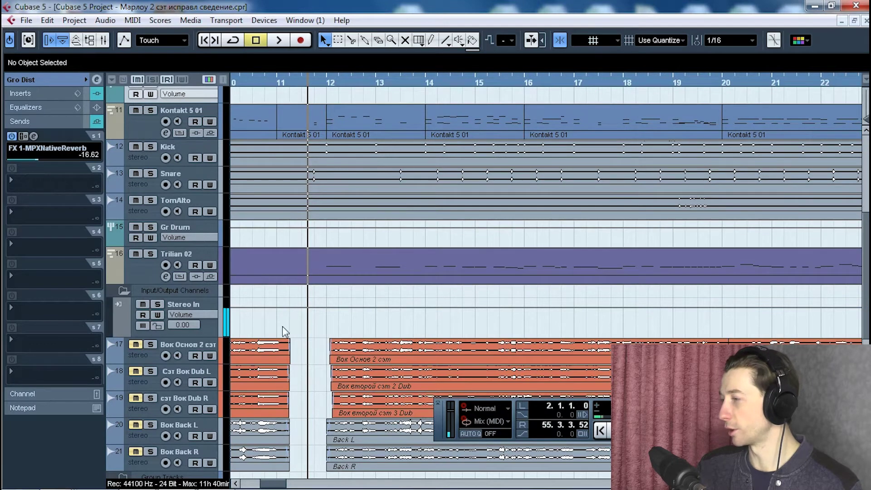
{"action": "left_click", "coordinate": [207, 325]}
{"action": "left_click", "coordinate": [46, 93]}
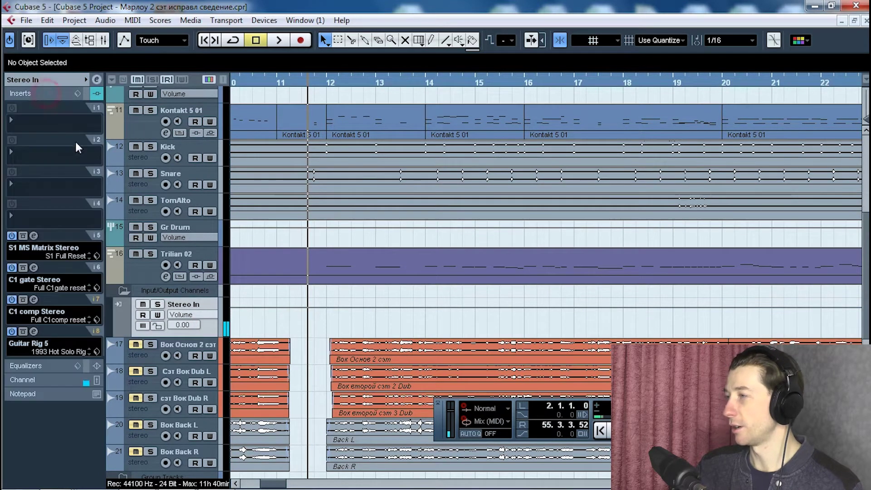
{"action": "left_click", "coordinate": [35, 332]}
{"action": "left_click_drag", "start_coordinate": [386, 58], "coordinate": [400, 21]}
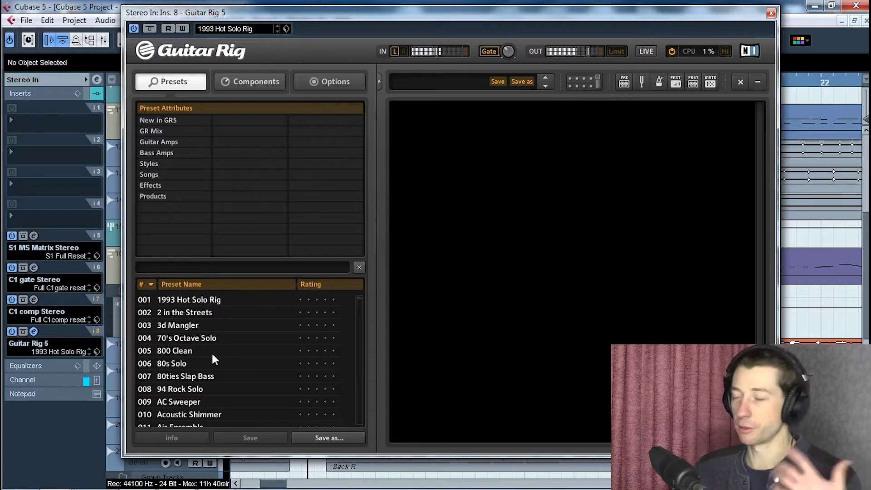
Step: Filter the Guitar Rig presets to the Alternative style, highlight Kurt in Bloom orig, and close the plug-in
{"action": "left_click_drag", "start_coordinate": [189, 18], "coordinate": [222, 51]}
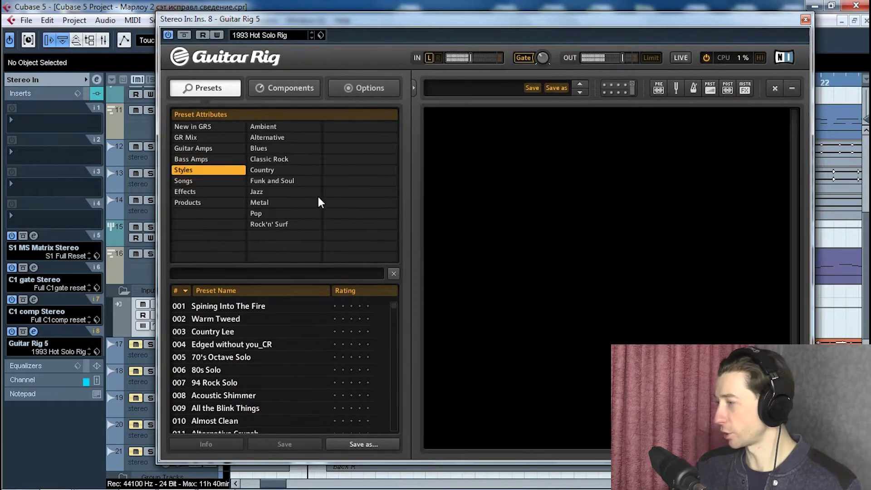
{"action": "left_click", "coordinate": [276, 137]}
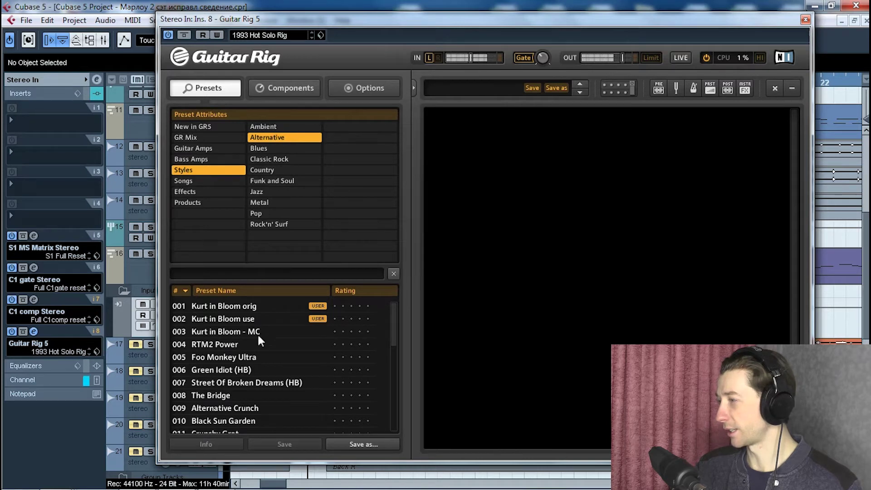
{"action": "left_click", "coordinate": [247, 309]}
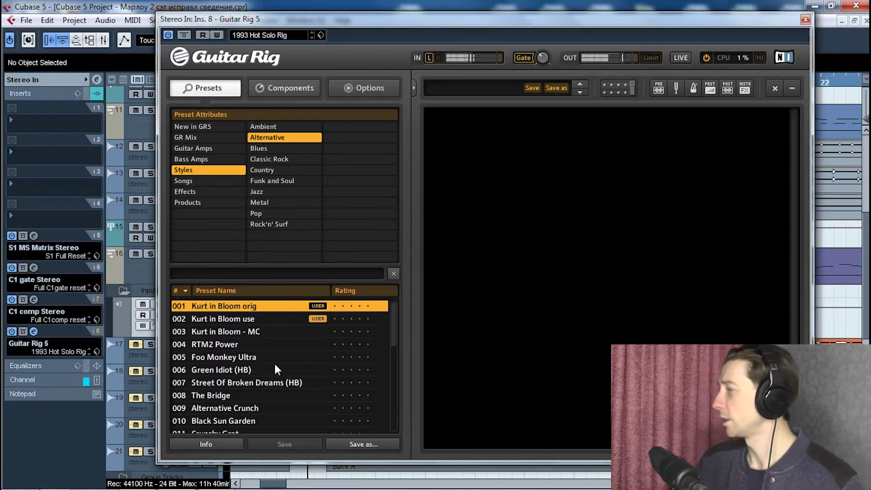
{"action": "left_click", "coordinate": [806, 20]}
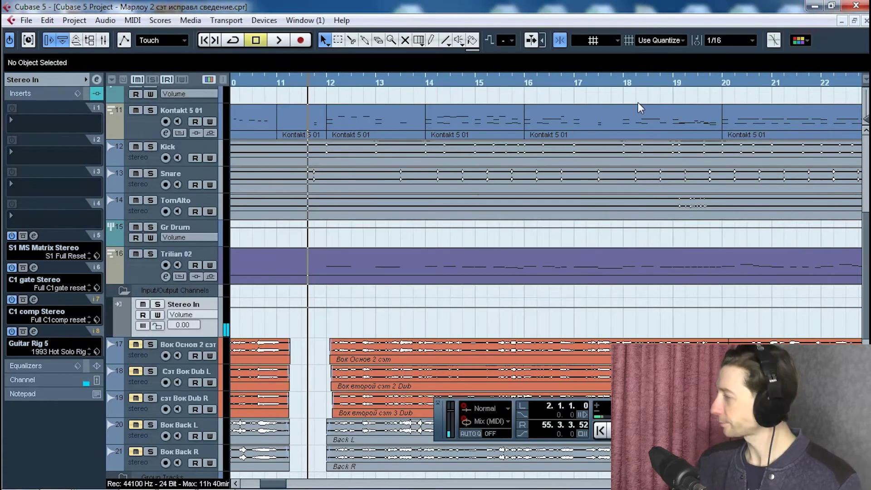
Step: Load Guitar Rig 5 into the first insert slot of the Дист Л track and close its window
{"action": "scroll", "coordinate": [350, 241], "scroll_direction": "up", "scroll_amount": 5}
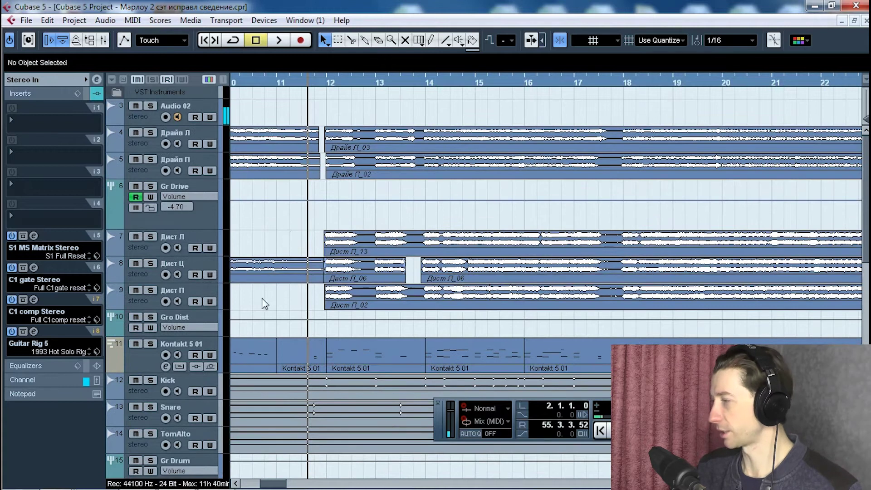
{"action": "left_click", "coordinate": [154, 278]}
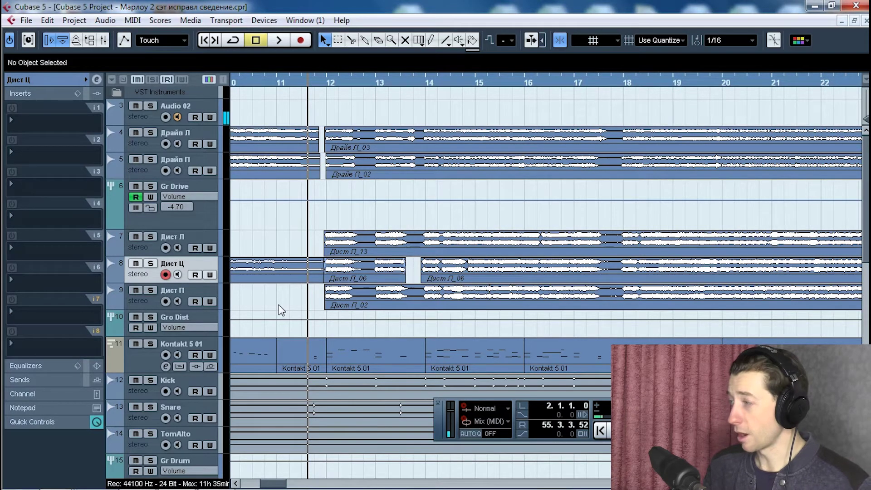
{"action": "left_click", "coordinate": [135, 250]}
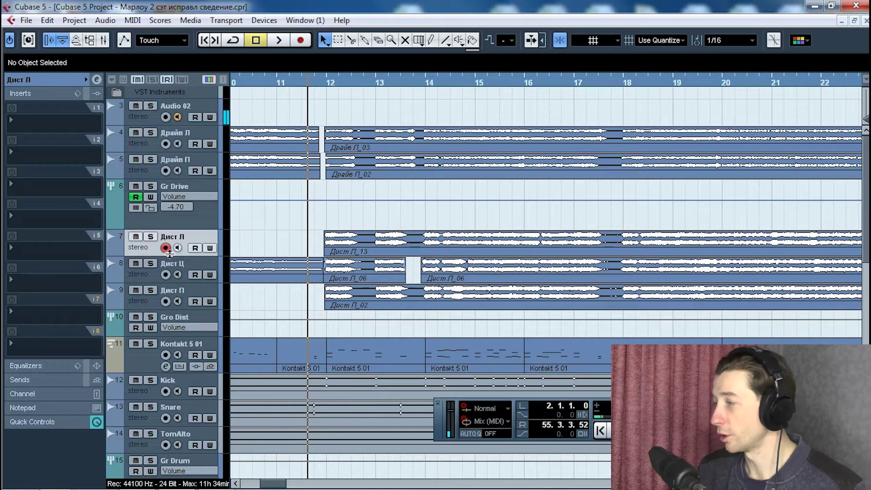
{"action": "left_click", "coordinate": [53, 121]}
{"action": "mouse_move", "coordinate": [114, 197]}
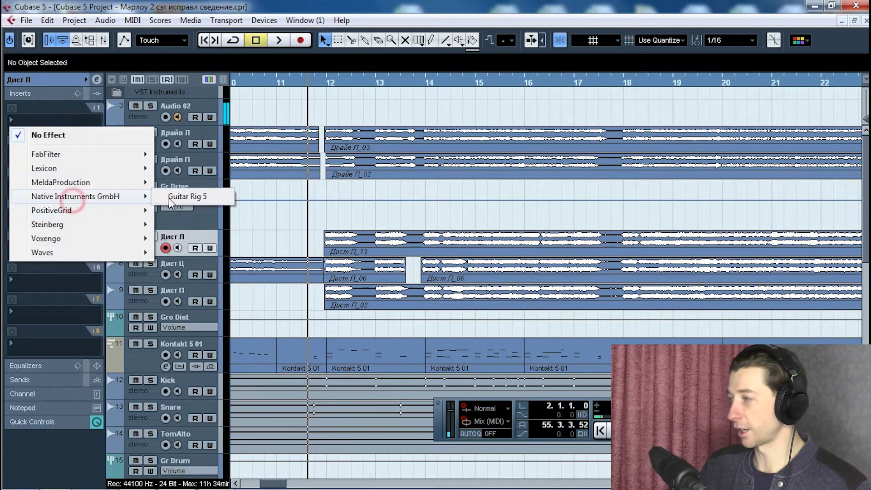
{"action": "left_click", "coordinate": [184, 196]}
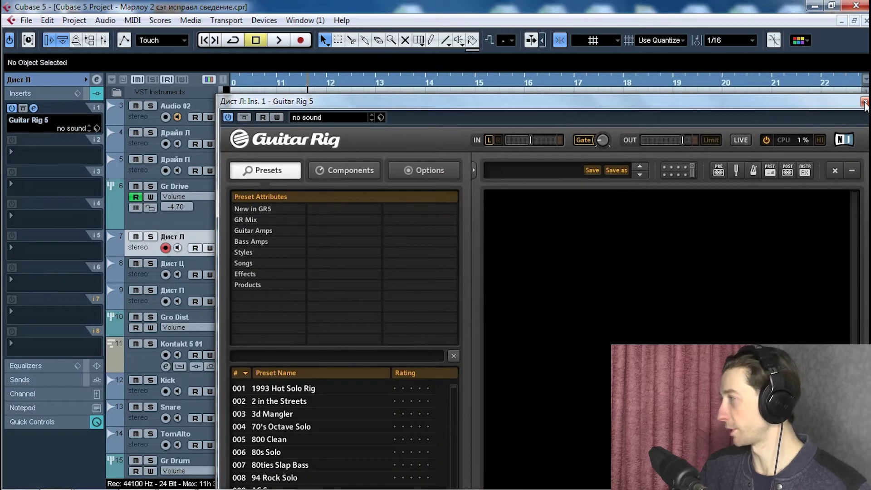
{"action": "left_click", "coordinate": [864, 103]}
Step: Remove Guitar Rig 5 from the first insert slot of the Дист Л track
{"action": "left_click", "coordinate": [47, 127]}
{"action": "left_click", "coordinate": [46, 134]}
{"action": "left_click", "coordinate": [411, 302]}
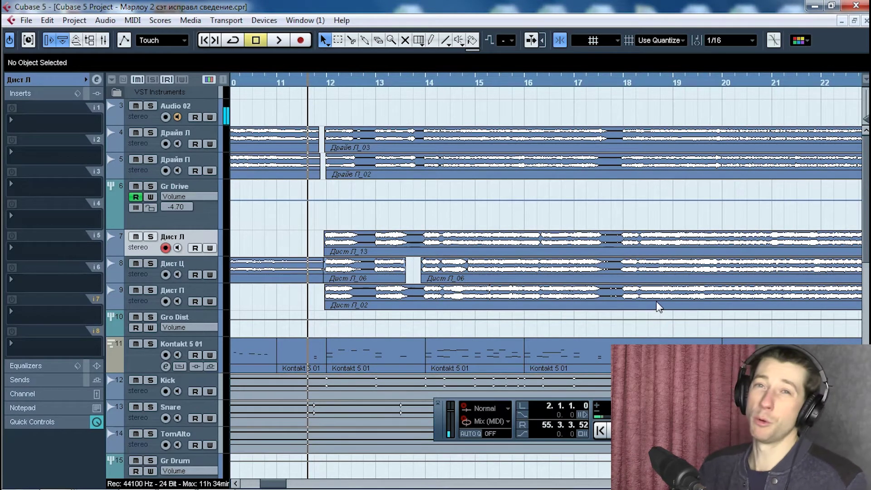
Step: Place the playback cursor just before bar 12 and mute the Драйв Л, Драйв П and Gr Drive tracks
{"action": "left_click", "coordinate": [277, 239]}
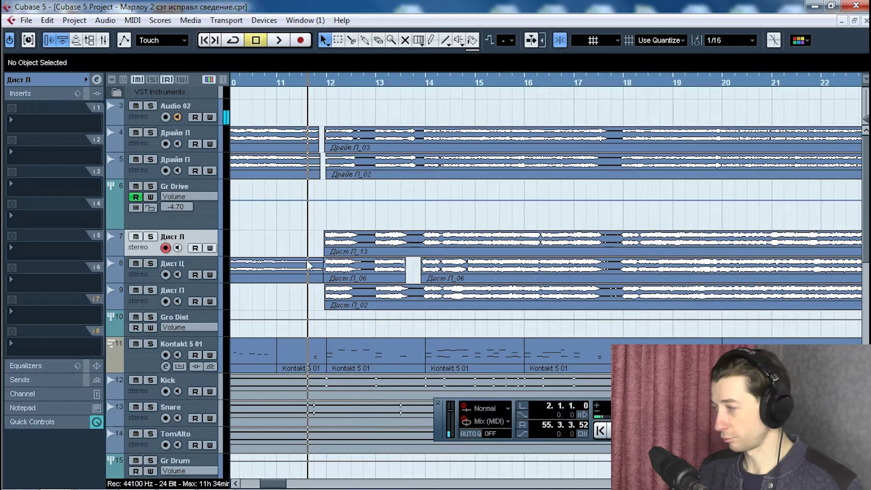
{"action": "left_click_drag", "start_coordinate": [323, 83], "coordinate": [323, 148]}
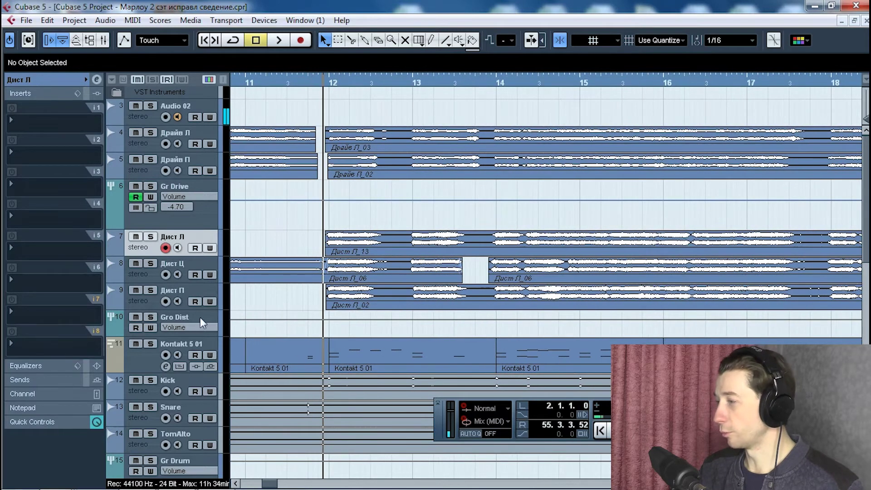
{"action": "left_click_drag", "start_coordinate": [136, 186], "coordinate": [135, 132]}
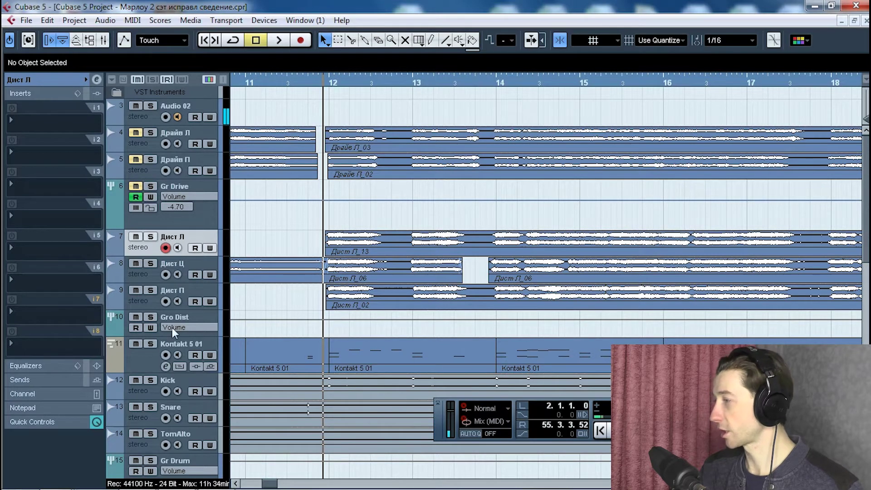
Step: Show the Дист Л track's basic settings and mute all the tracks from Kontakt 5 01 through Trilian 02
{"action": "scroll", "coordinate": [360, 335], "scroll_direction": "down", "scroll_amount": 3}
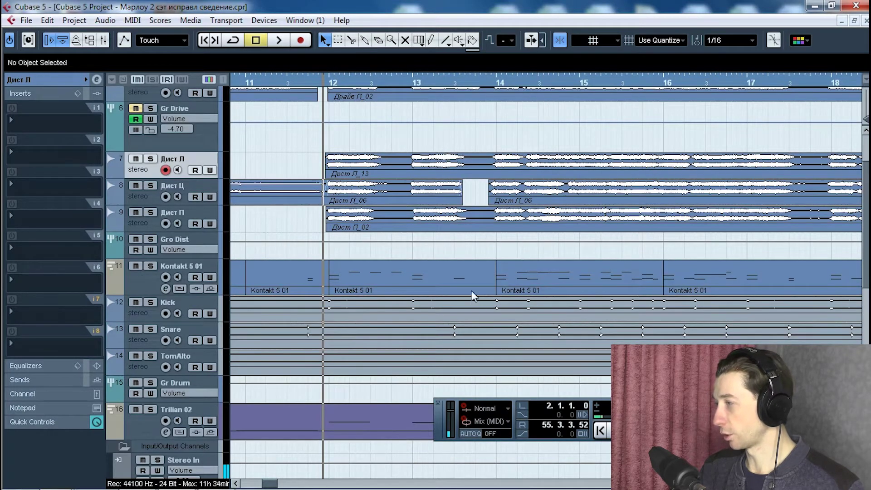
{"action": "scroll", "coordinate": [518, 267], "scroll_direction": "up", "scroll_amount": 3}
{"action": "scroll", "coordinate": [436, 298], "scroll_direction": "down", "scroll_amount": 3}
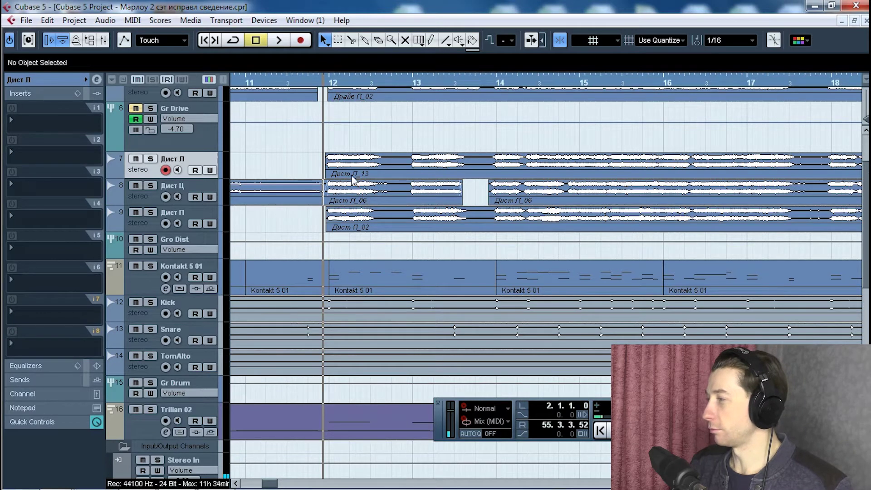
{"action": "left_click", "coordinate": [73, 80]}
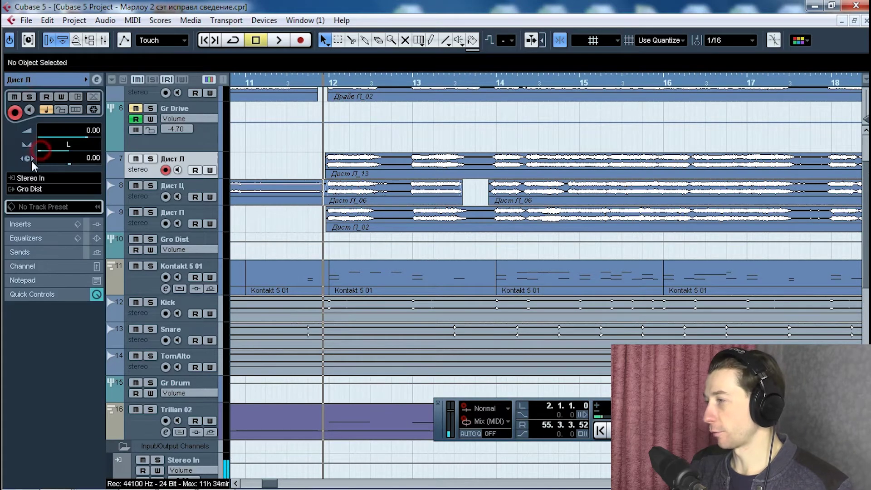
{"action": "left_click_drag", "start_coordinate": [136, 410], "coordinate": [136, 285]}
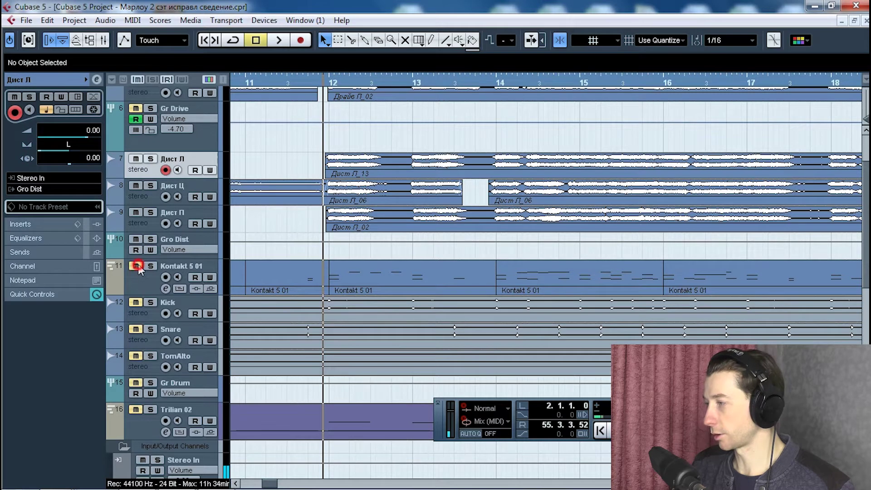
Step: Try soloing the Дист Л track and play back its part on its own from just before bar 12
{"action": "left_click", "coordinate": [154, 161]}
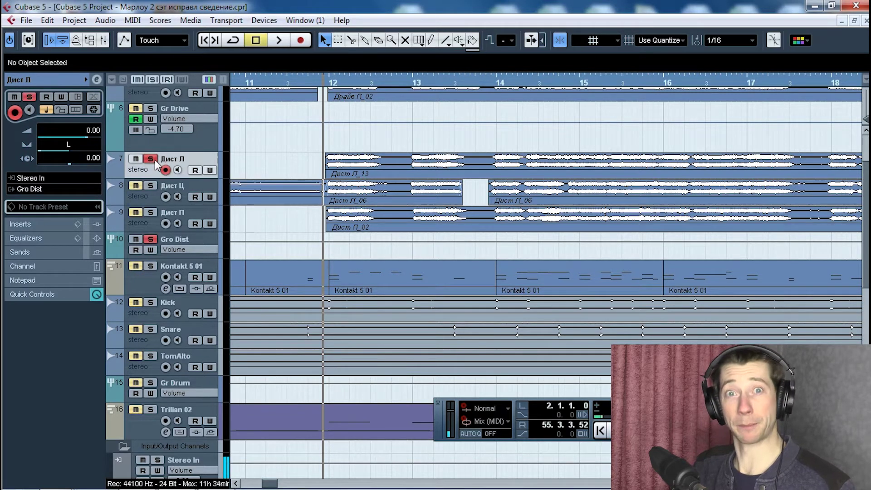
{"action": "left_click", "coordinate": [151, 160]}
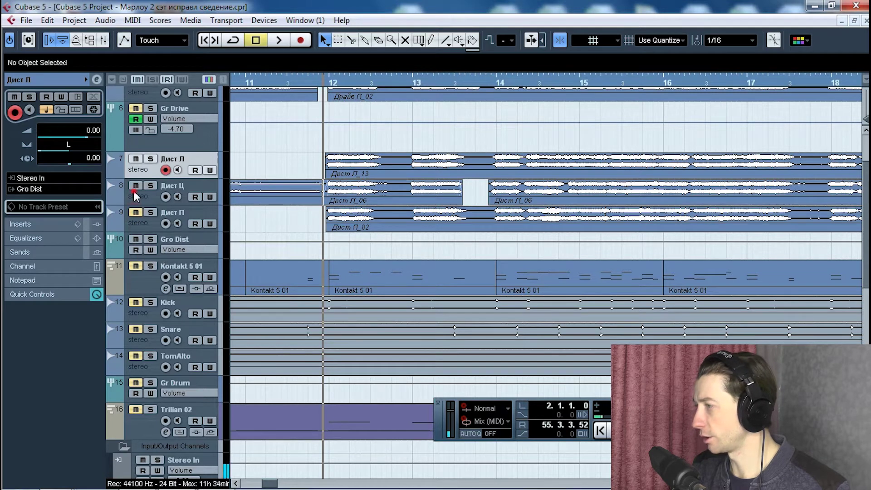
{"action": "key", "text": "space"}
{"action": "key", "text": "space"}
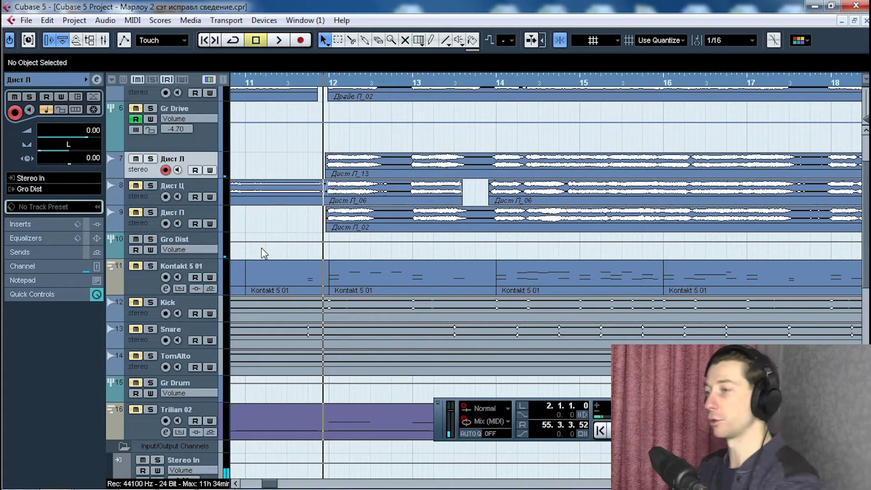
{"action": "left_click", "coordinate": [389, 164]}
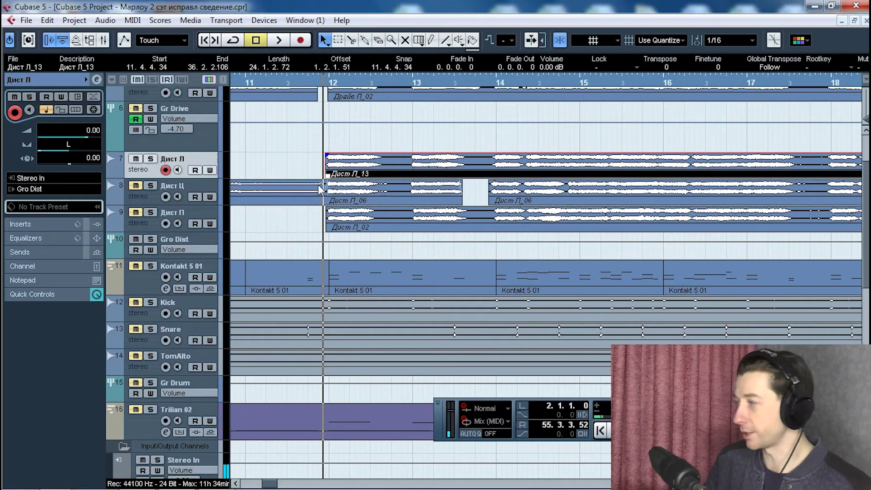
{"action": "key", "text": "space"}
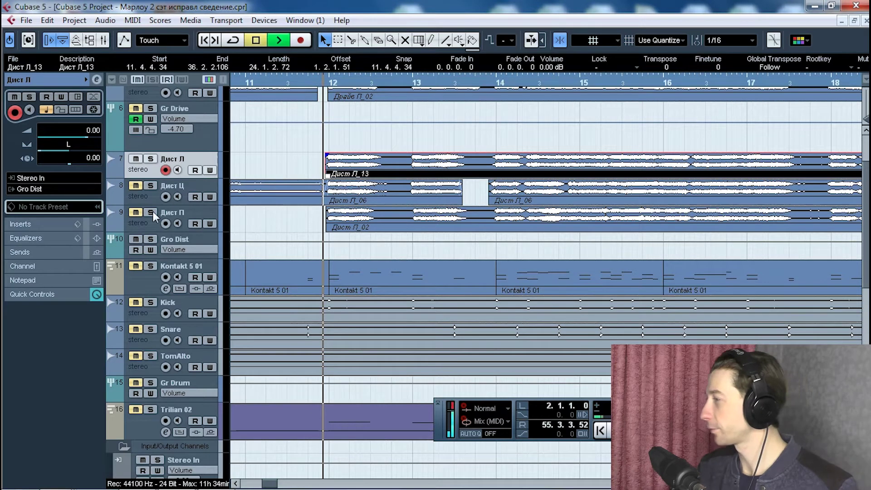
{"action": "key", "text": "space"}
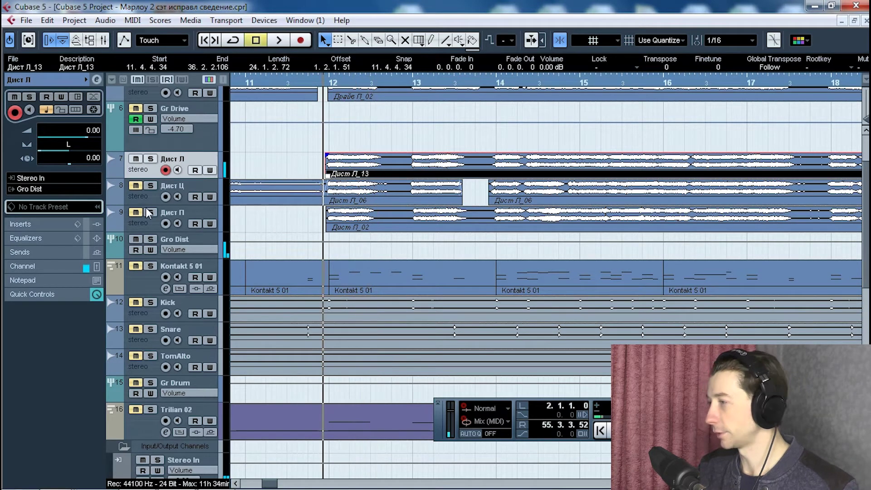
Step: Mute the Дист Л track and play back the Дист П guitar part from the same position
{"action": "left_click", "coordinate": [135, 159]}
{"action": "key", "text": "space"}
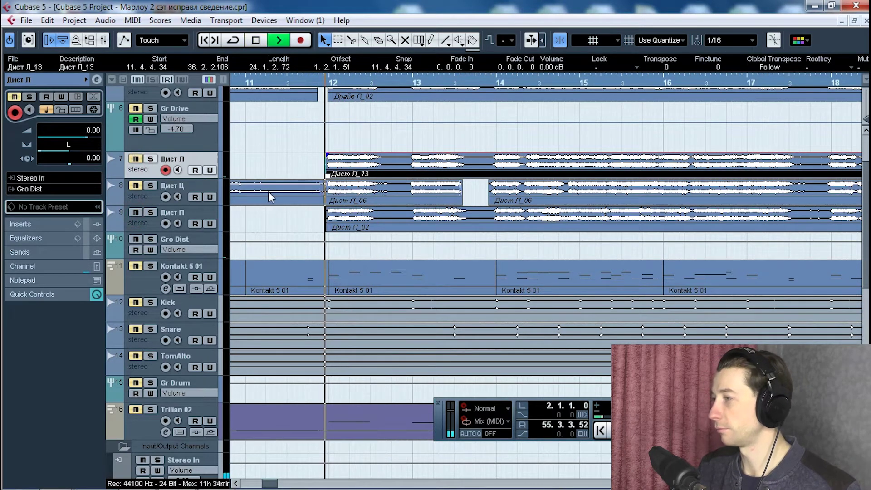
{"action": "key", "text": "space"}
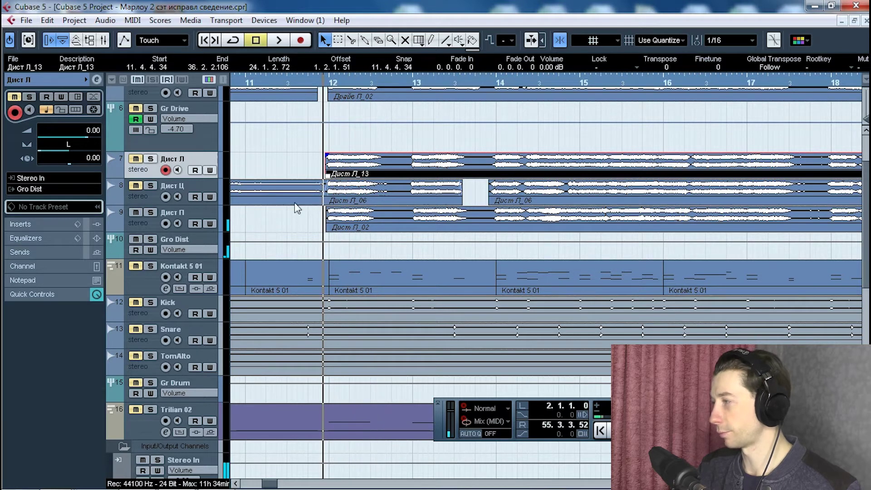
Step: Unmute the Дист Л and Дист П tracks and play both guitar parts together
{"action": "left_click", "coordinate": [136, 159]}
{"action": "left_click", "coordinate": [136, 159]}
{"action": "left_click", "coordinate": [135, 212]}
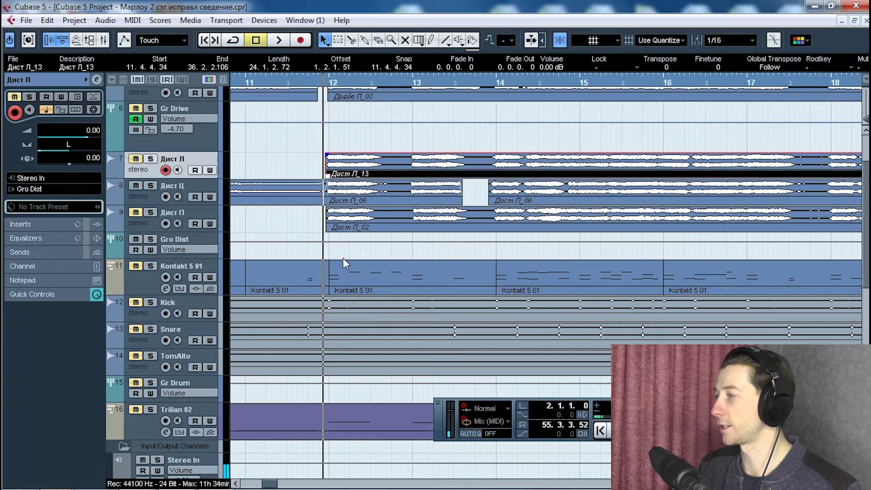
{"action": "key", "text": "space"}
{"action": "key", "text": "space"}
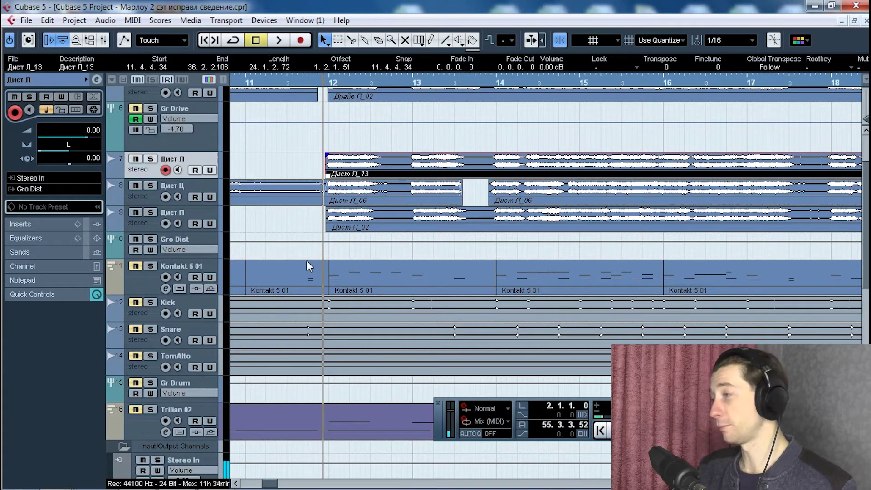
Step: Select the Дист Ц track and play back all three distortion guitar tracks together from just before bar 12
{"action": "left_click", "coordinate": [142, 200]}
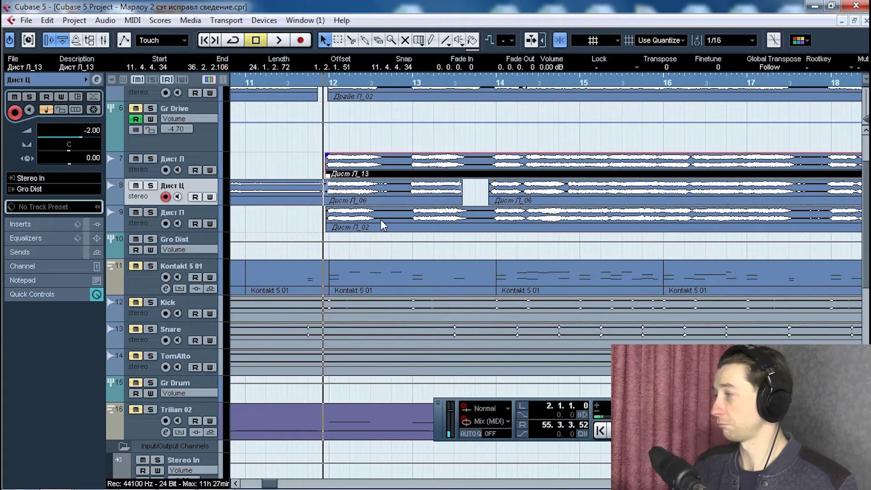
{"action": "key", "text": "space"}
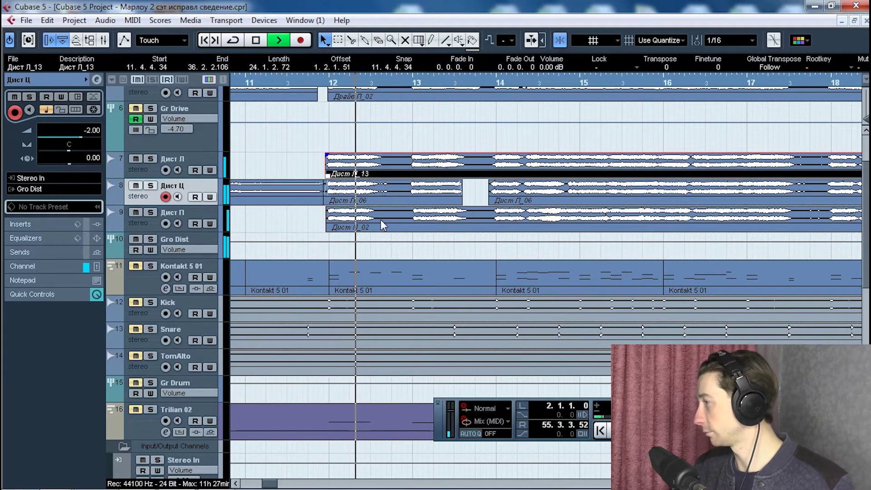
{"action": "key", "text": "space"}
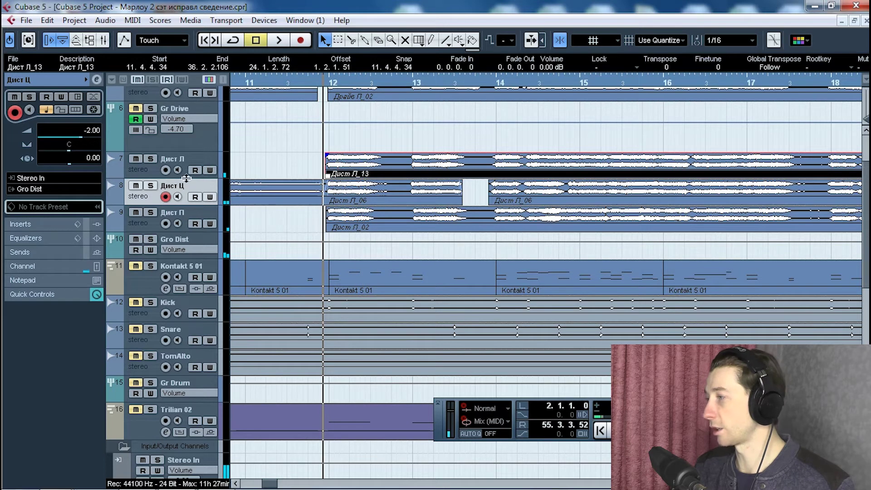
Step: Compare the insert effects of the Gro Dist group with those of the Дист Л, Дист Ц and Дист П tracks
{"action": "left_click", "coordinate": [186, 248]}
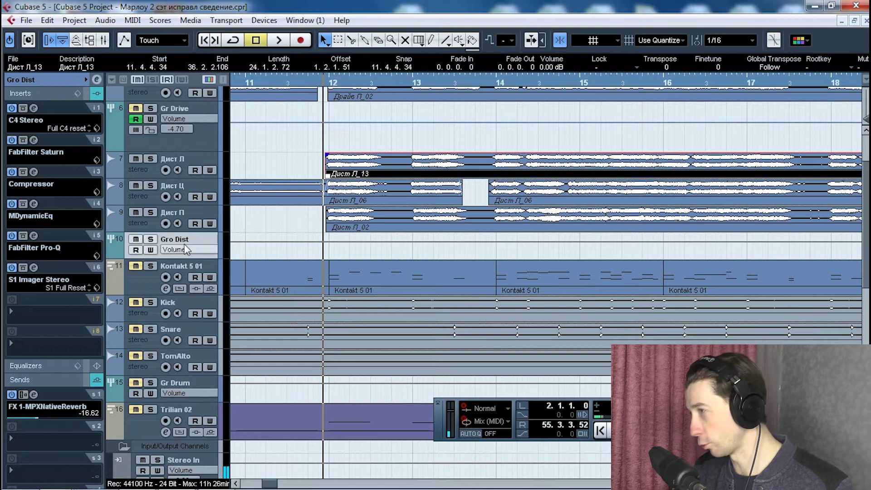
{"action": "left_click", "coordinate": [152, 173]}
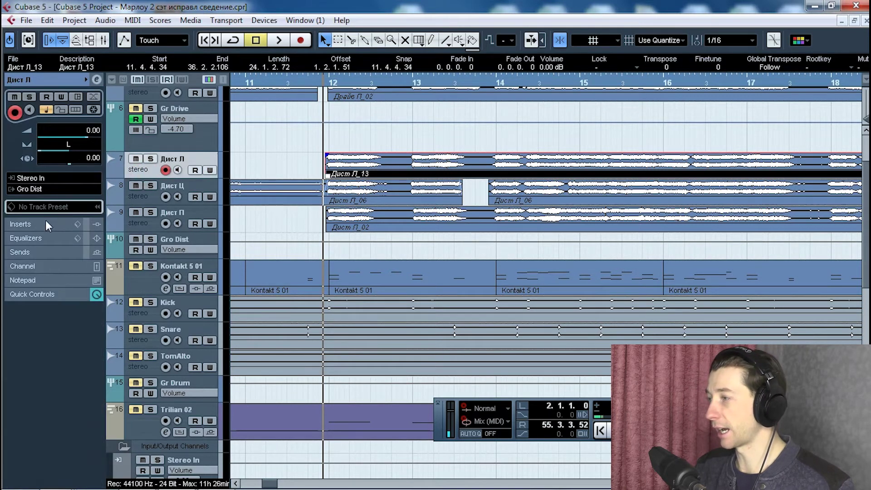
{"action": "left_click", "coordinate": [142, 194]}
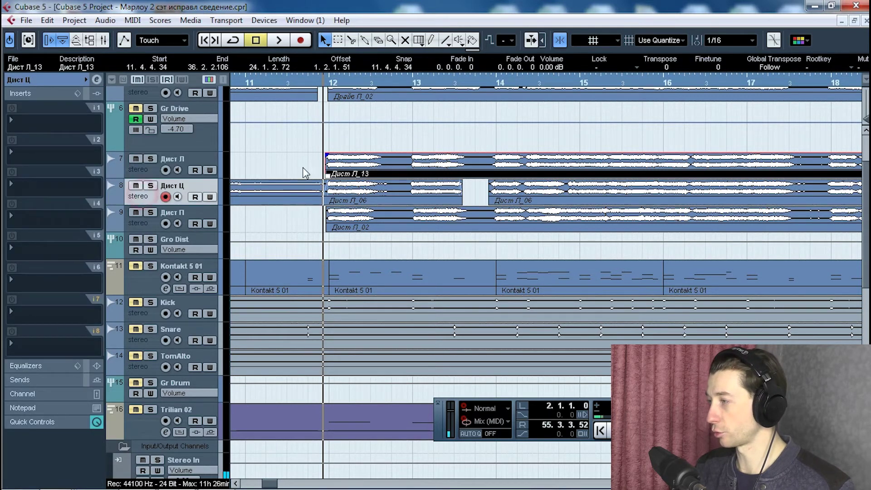
{"action": "left_click", "coordinate": [144, 228]}
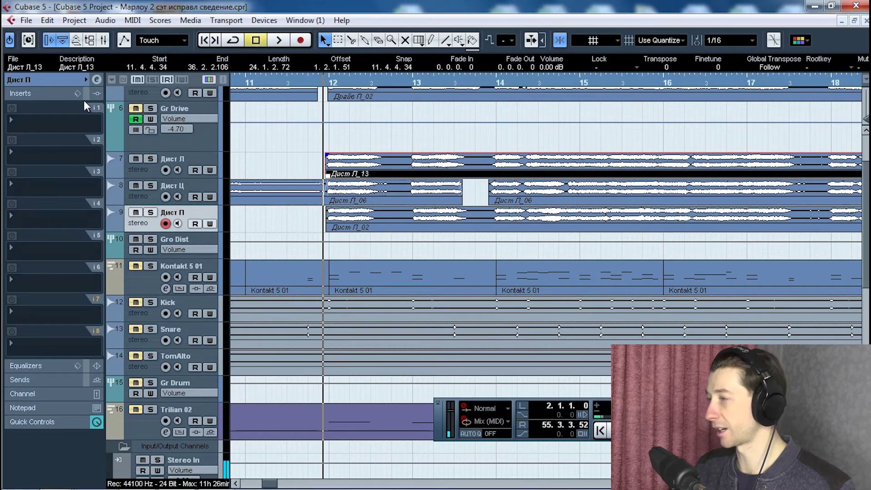
Step: Examine the C4 Stereo multiband compressor settings on the Gro Dist group while briefly playing back the distortion guitars
{"action": "left_click", "coordinate": [205, 255]}
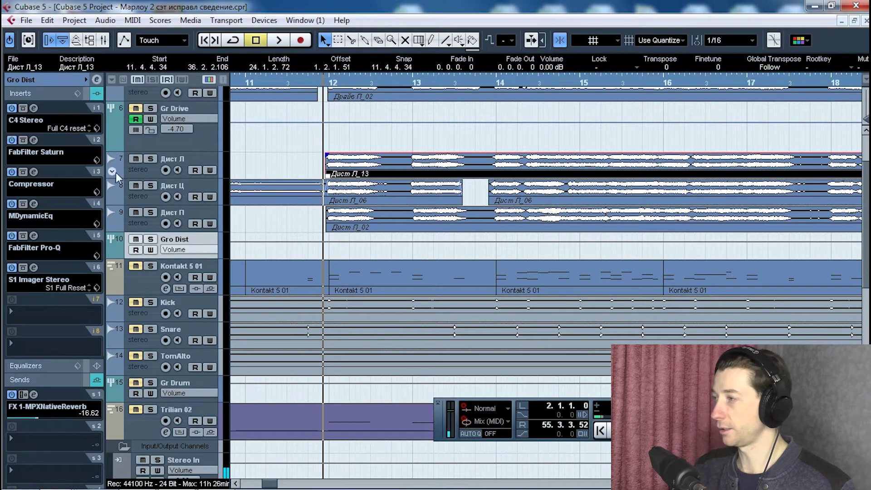
{"action": "left_click", "coordinate": [39, 123]}
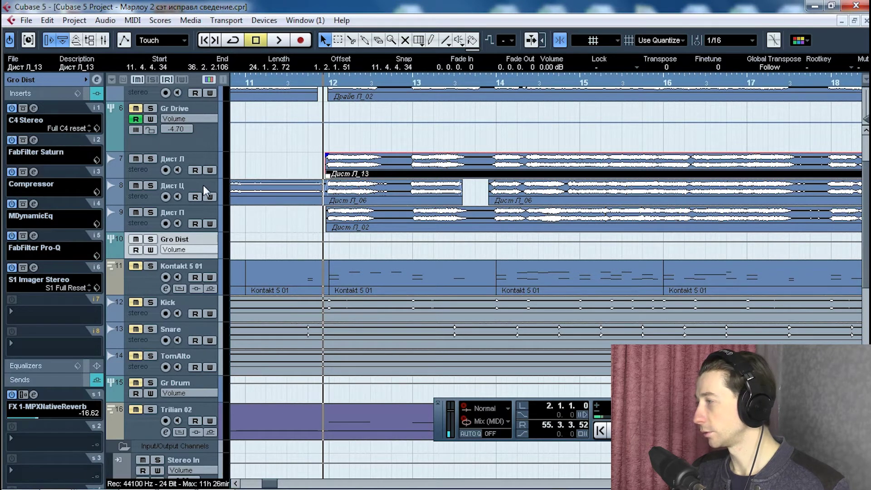
{"action": "left_click", "coordinate": [33, 109]}
{"action": "key", "text": "space"}
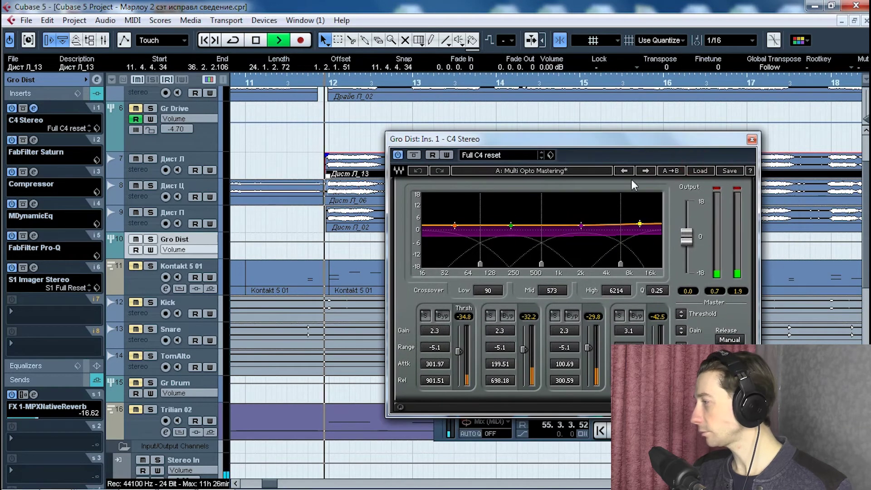
{"action": "key", "text": "space"}
{"action": "left_click_drag", "start_coordinate": [520, 137], "coordinate": [523, 125]}
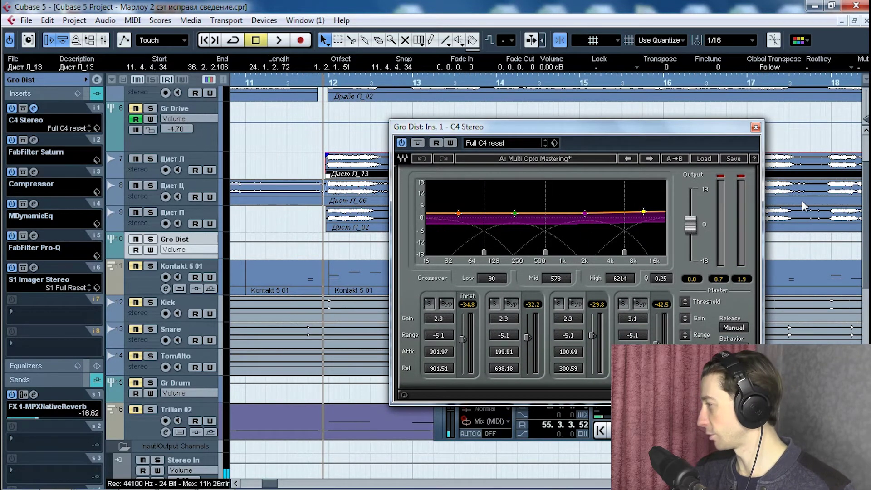
{"action": "left_click_drag", "start_coordinate": [620, 129], "coordinate": [629, 125]}
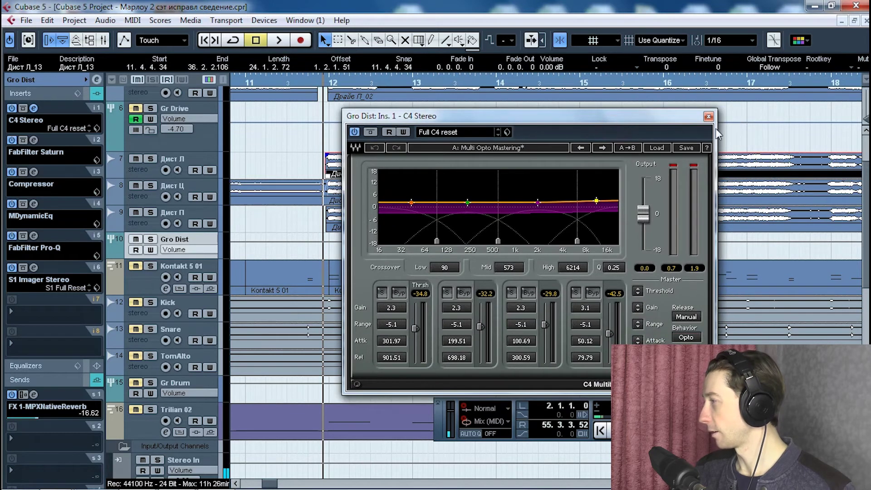
{"action": "left_click", "coordinate": [709, 117]}
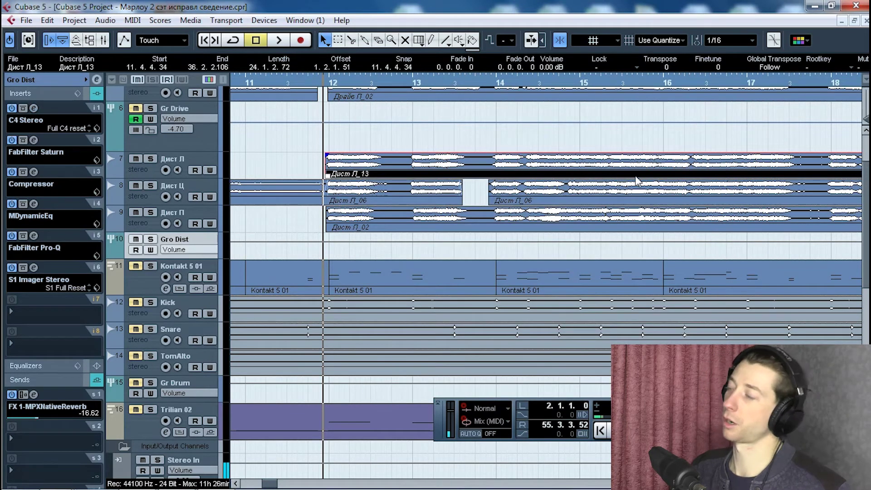
Step: Examine the FabFilter Saturn saturation settings on the Gro Dist group's second insert
{"action": "left_click", "coordinate": [33, 141]}
{"action": "left_click_drag", "start_coordinate": [542, 194], "coordinate": [482, 149]}
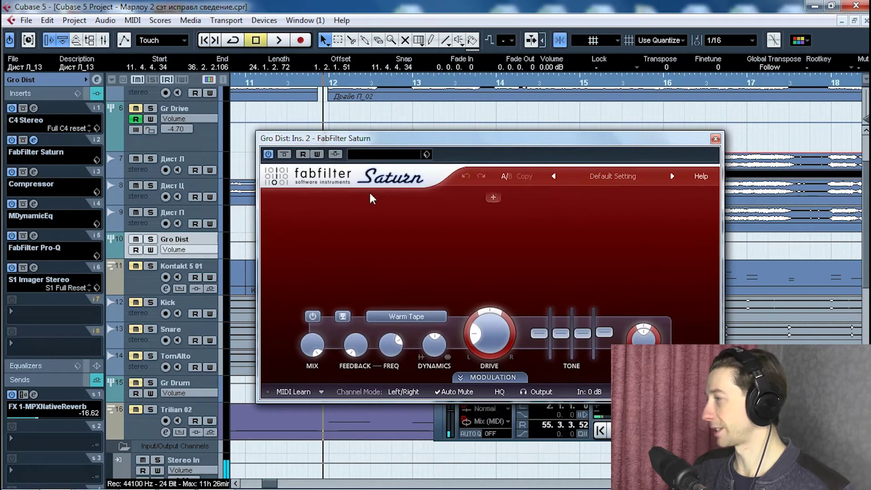
{"action": "left_click", "coordinate": [716, 139]}
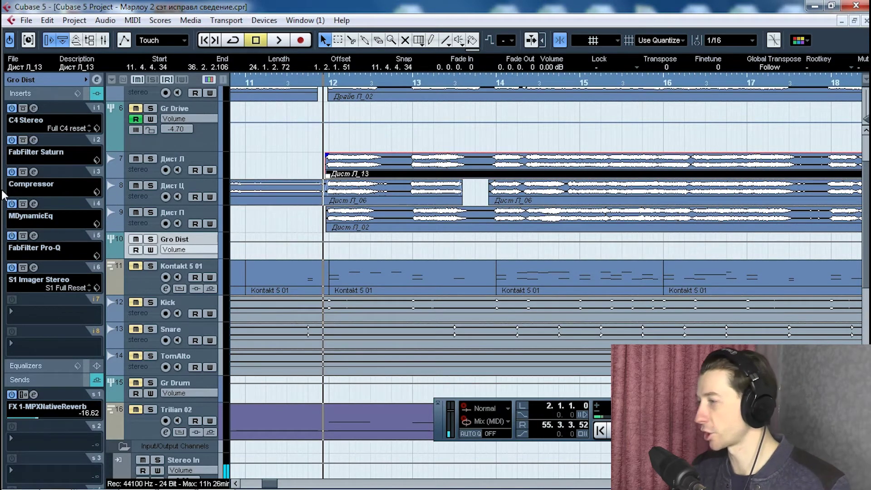
Step: Examine the Compressor's threshold, ratio, attack and release on the Gro Dist group during a short playback
{"action": "left_click", "coordinate": [31, 173]}
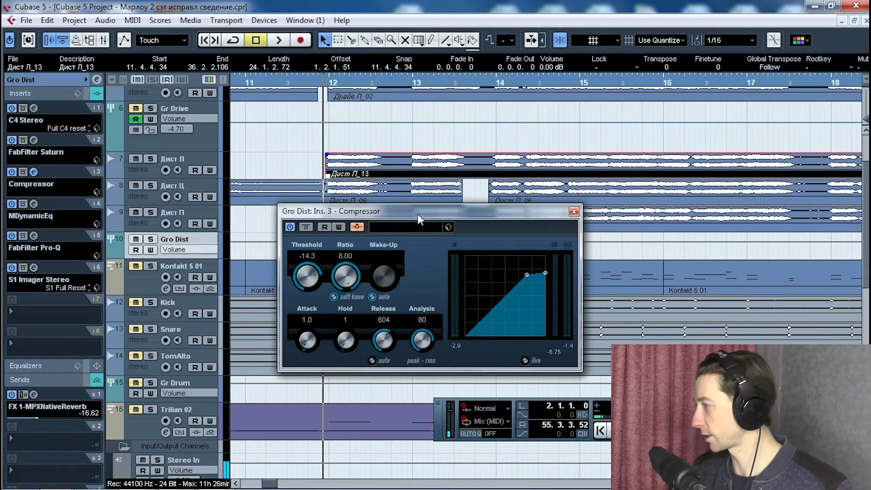
{"action": "left_click_drag", "start_coordinate": [417, 212], "coordinate": [450, 191]}
{"action": "key", "text": "space"}
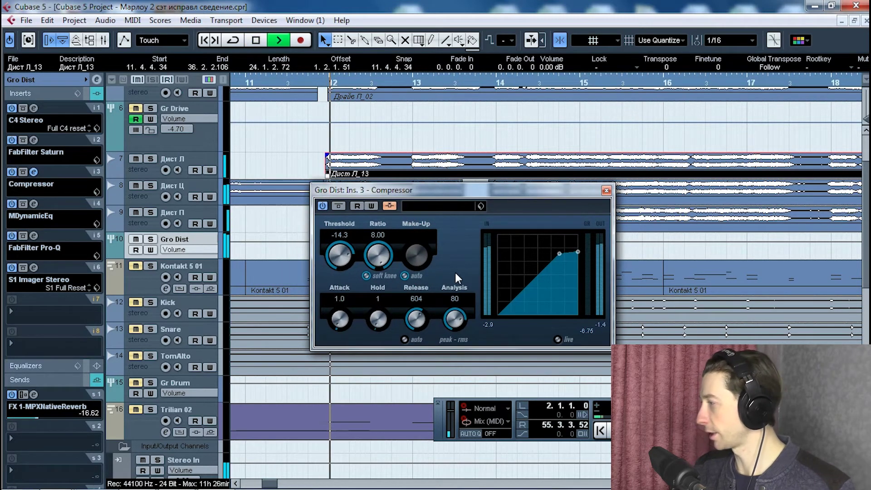
{"action": "key", "text": "space"}
{"action": "left_click_drag", "start_coordinate": [391, 189], "coordinate": [454, 161]}
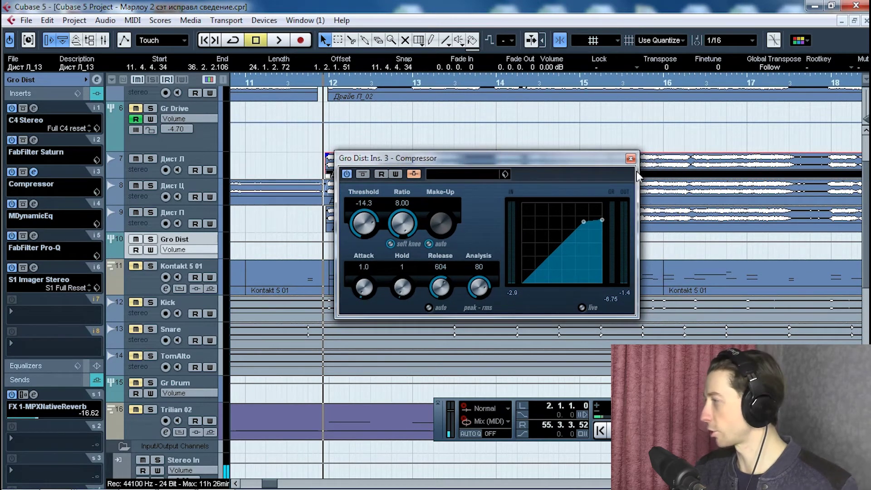
{"action": "left_click", "coordinate": [630, 158]}
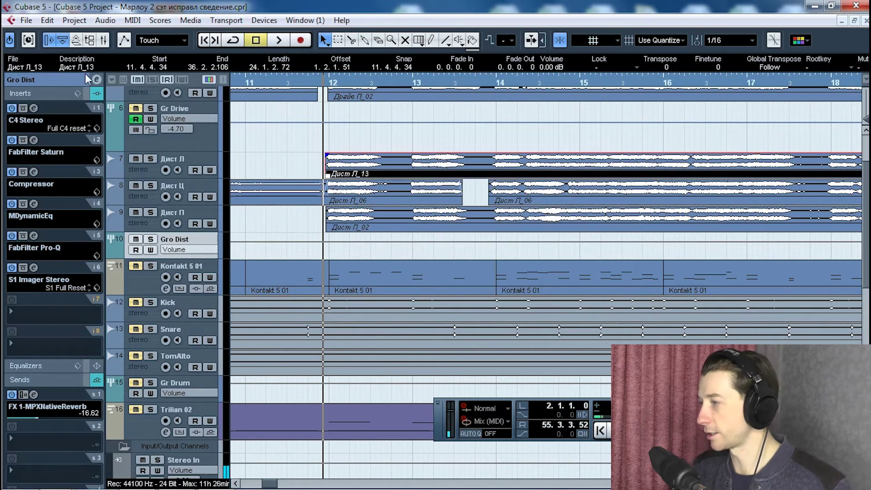
Step: Examine the low-cut filter and the upper-mid boost in the Gro Dist group's FabFilter Pro-Q equalizer
{"action": "left_click", "coordinate": [34, 235]}
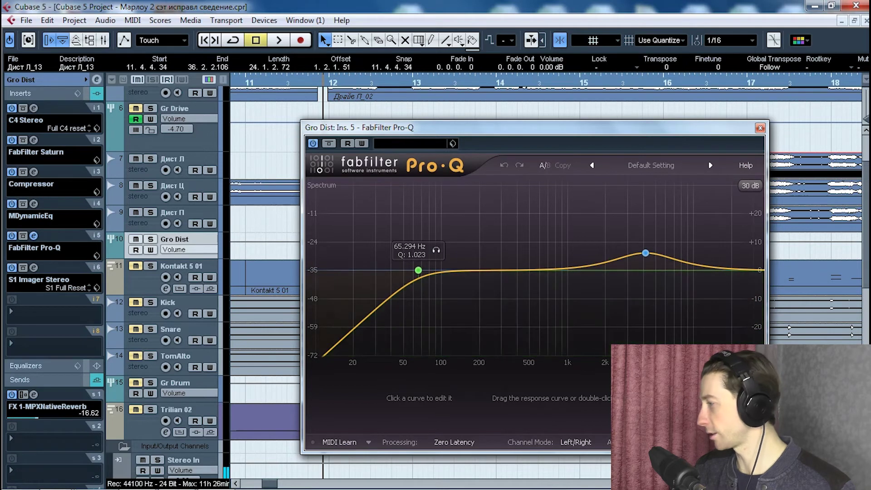
{"action": "key", "text": "space"}
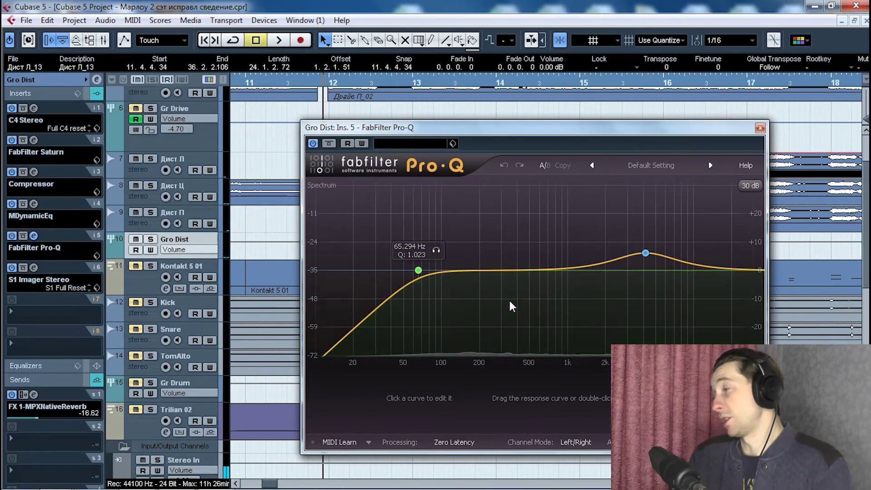
{"action": "left_click_drag", "start_coordinate": [432, 124], "coordinate": [497, 178]}
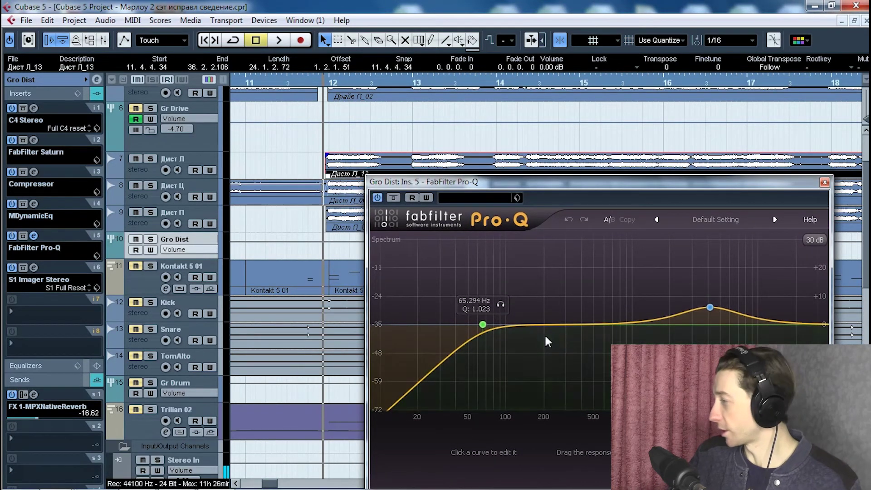
{"action": "left_click_drag", "start_coordinate": [630, 183], "coordinate": [616, 180]}
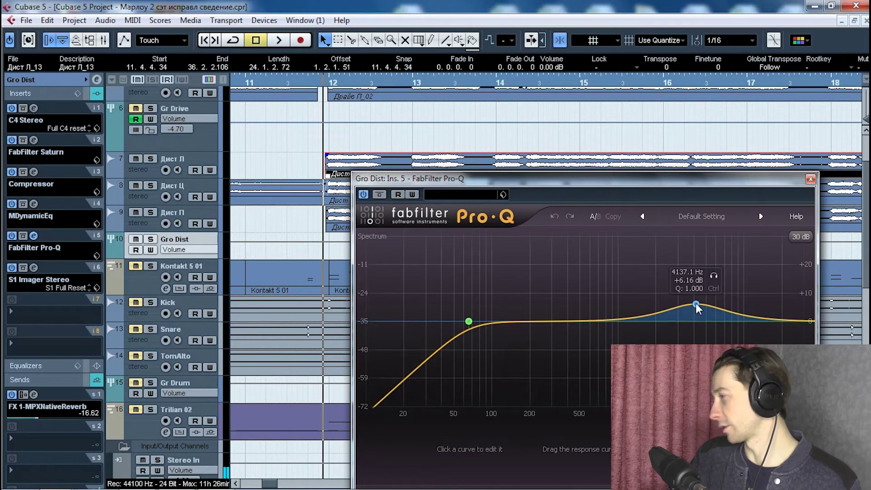
{"action": "left_click", "coordinate": [811, 179]}
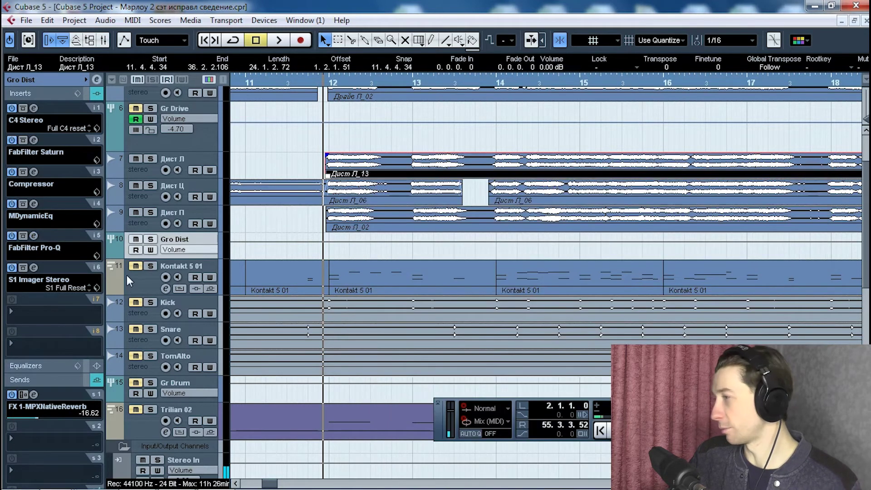
Step: Set the stereo width to 1.29 in the Gro Dist group's S1 Imager Stereo insert
{"action": "left_click", "coordinate": [34, 267]}
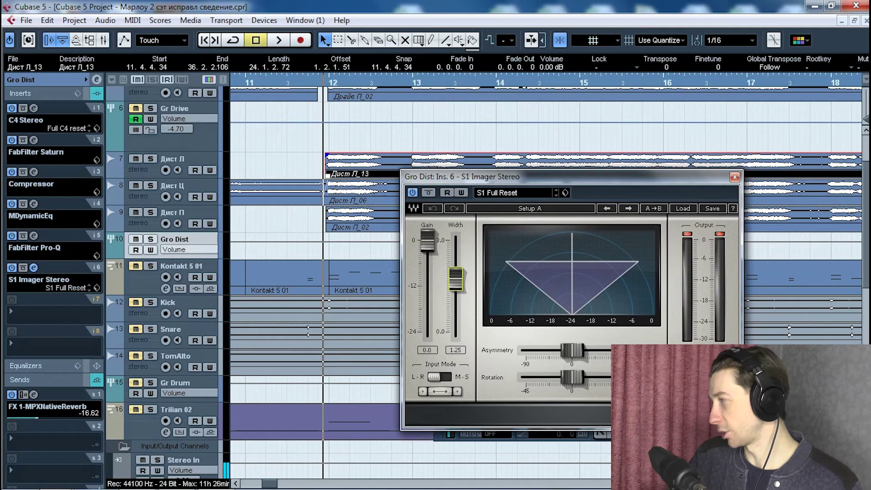
{"action": "left_click_drag", "start_coordinate": [455, 278], "coordinate": [455, 277]}
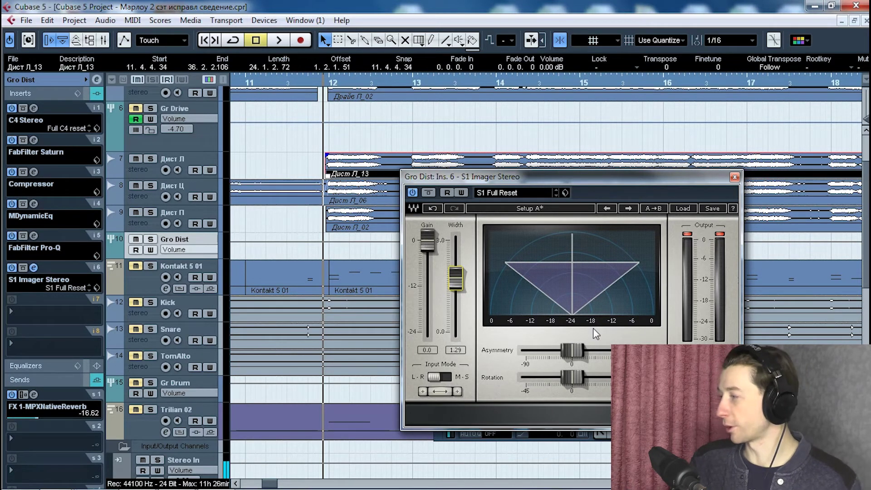
{"action": "left_click", "coordinate": [735, 177]}
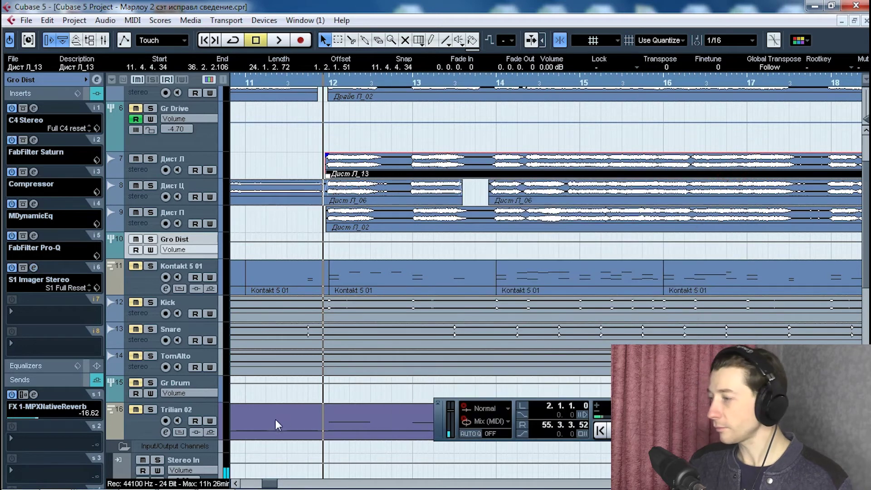
Step: Locate the FX 1-MPXNativeReverb channel that the Gro Dist group sends to and inspect its insert
{"action": "scroll", "coordinate": [301, 364], "scroll_direction": "down", "scroll_amount": 3}
{"action": "scroll", "coordinate": [413, 316], "scroll_direction": "up", "scroll_amount": 3}
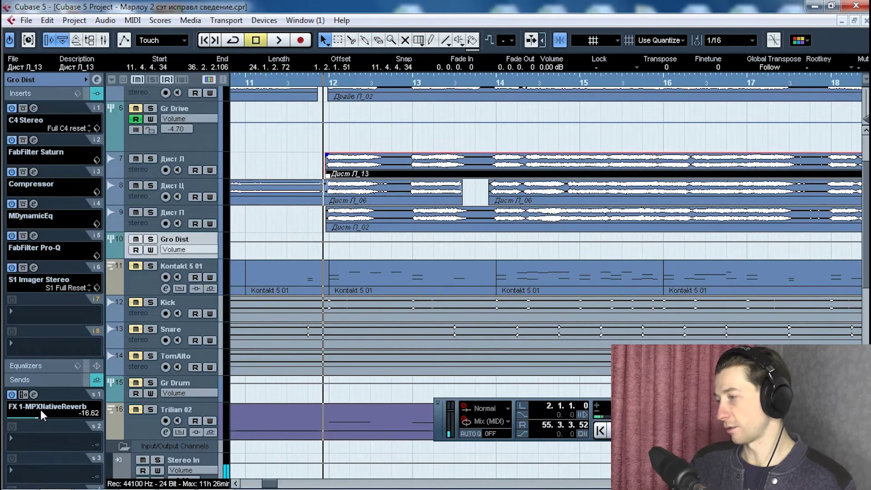
{"action": "scroll", "coordinate": [361, 346], "scroll_direction": "down", "scroll_amount": 3}
{"action": "scroll", "coordinate": [331, 308], "scroll_direction": "up", "scroll_amount": 3}
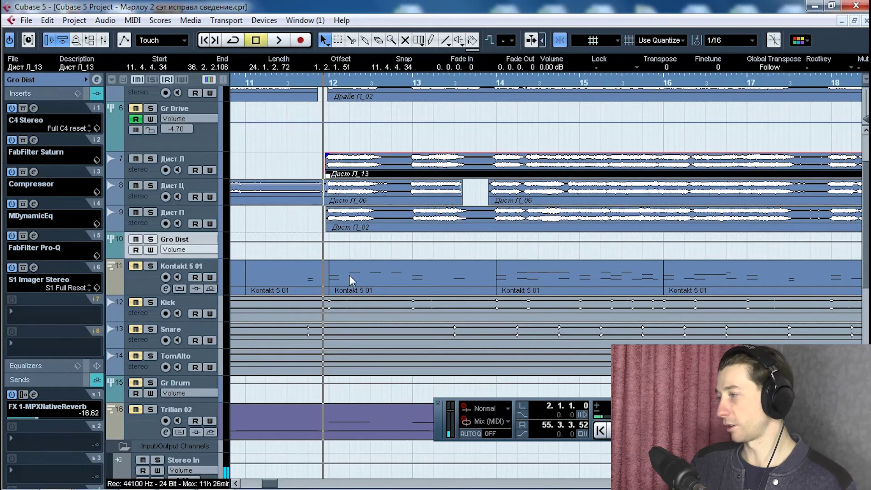
{"action": "scroll", "coordinate": [349, 275], "scroll_direction": "down", "scroll_amount": 5}
{"action": "scroll", "coordinate": [391, 267], "scroll_direction": "down", "scroll_amount": 3}
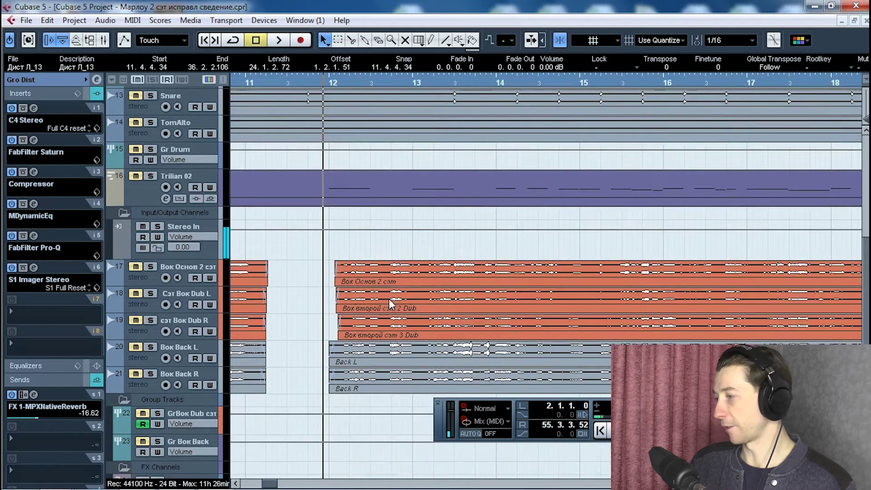
{"action": "scroll", "coordinate": [389, 299], "scroll_direction": "down", "scroll_amount": 3}
{"action": "scroll", "coordinate": [297, 335], "scroll_direction": "down", "scroll_amount": 2}
{"action": "left_click", "coordinate": [201, 353]}
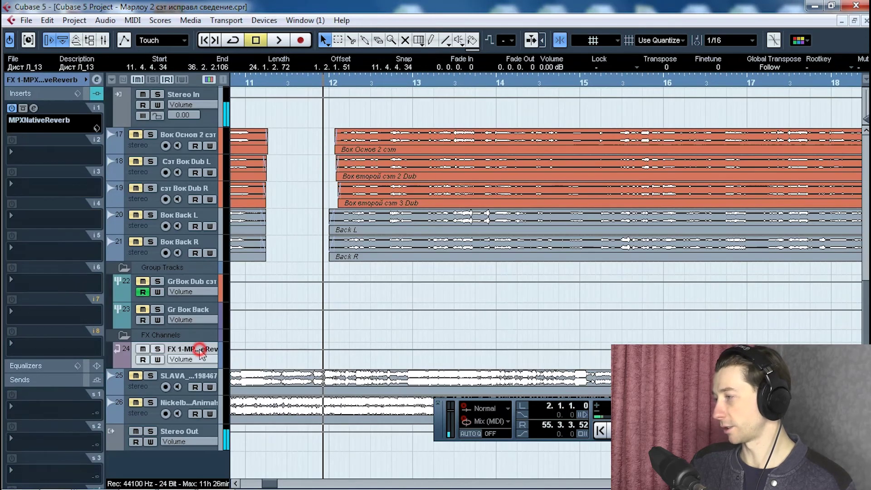
Step: Select the Gro Dist group and play back the distortion guitars with its reverb send active
{"action": "scroll", "coordinate": [313, 347], "scroll_direction": "up", "scroll_amount": 8}
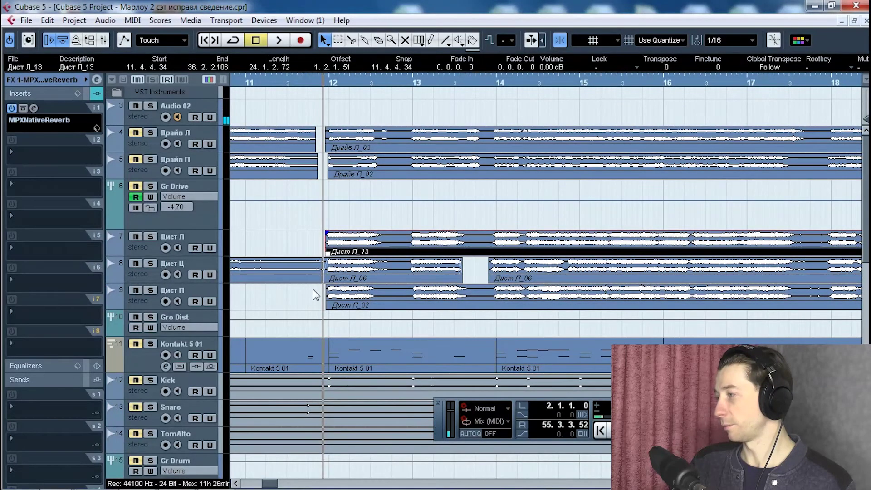
{"action": "left_click", "coordinate": [204, 316]}
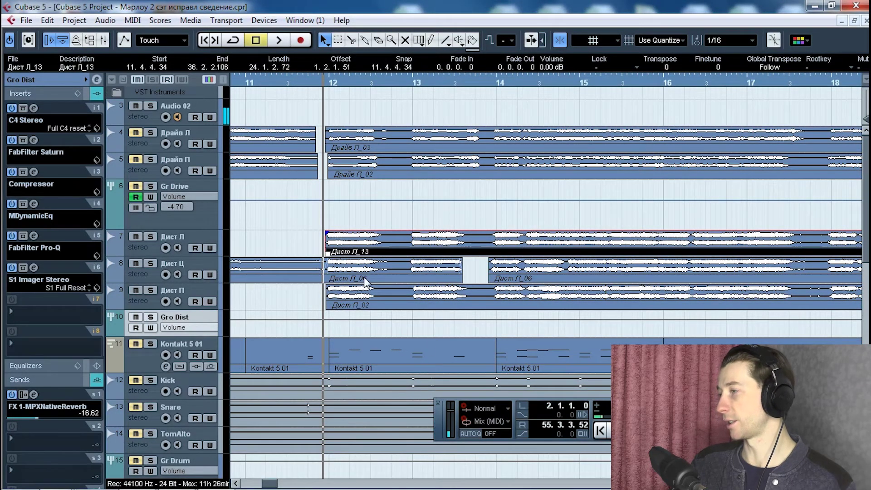
{"action": "key", "text": "space"}
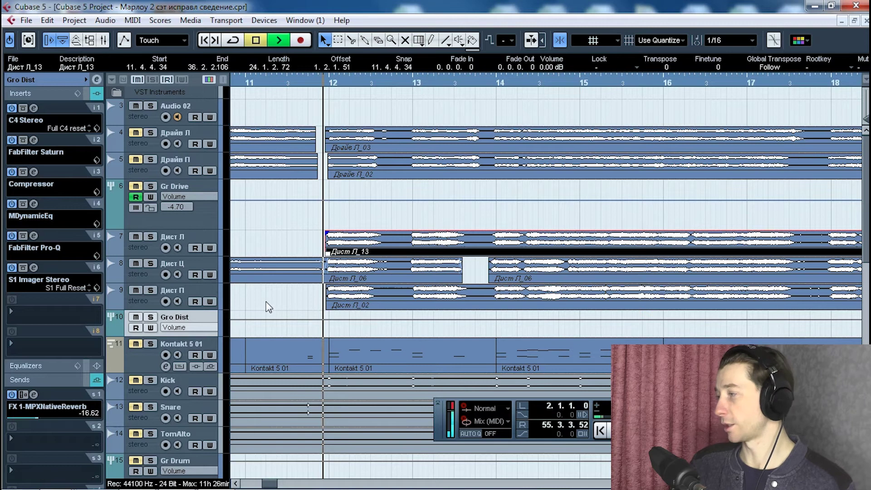
{"action": "key", "text": "space"}
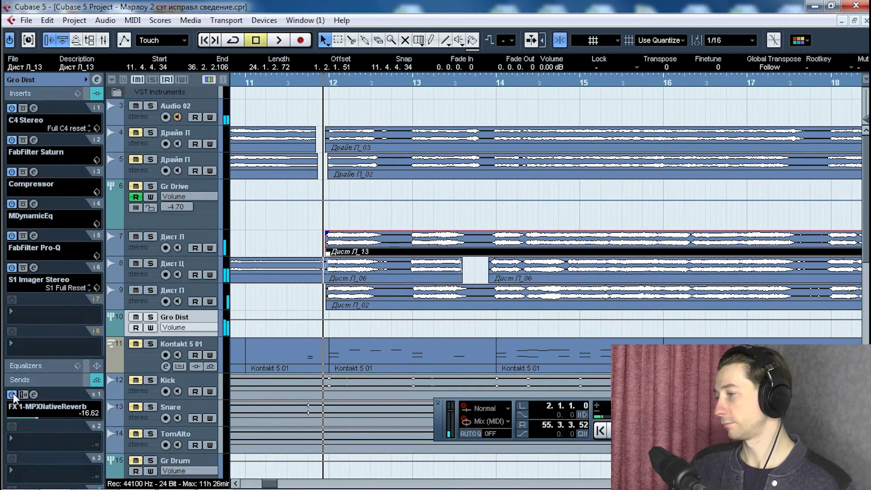
Step: Switch off the Gro Dist group's FX 1-MPXNativeReverb send, play back the guitars without reverb, and reactivate the send
{"action": "left_click", "coordinate": [11, 395]}
{"action": "key", "text": "space"}
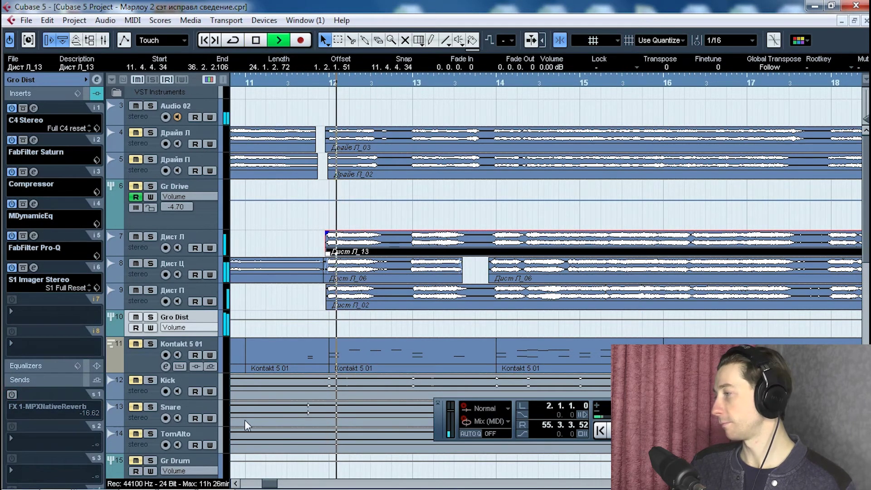
{"action": "key", "text": "space"}
{"action": "left_click", "coordinate": [12, 394]}
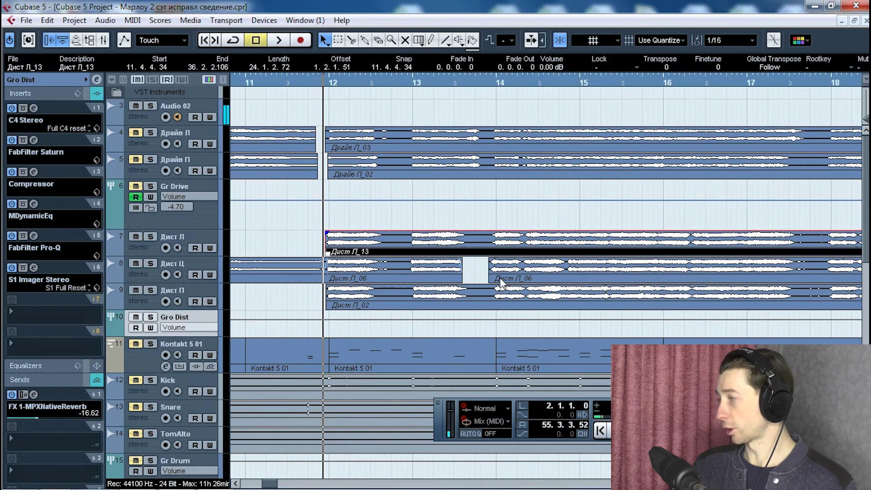
{"action": "scroll", "coordinate": [529, 245], "scroll_direction": "down", "scroll_amount": 3}
{"action": "scroll", "coordinate": [543, 246], "scroll_direction": "up", "scroll_amount": 3}
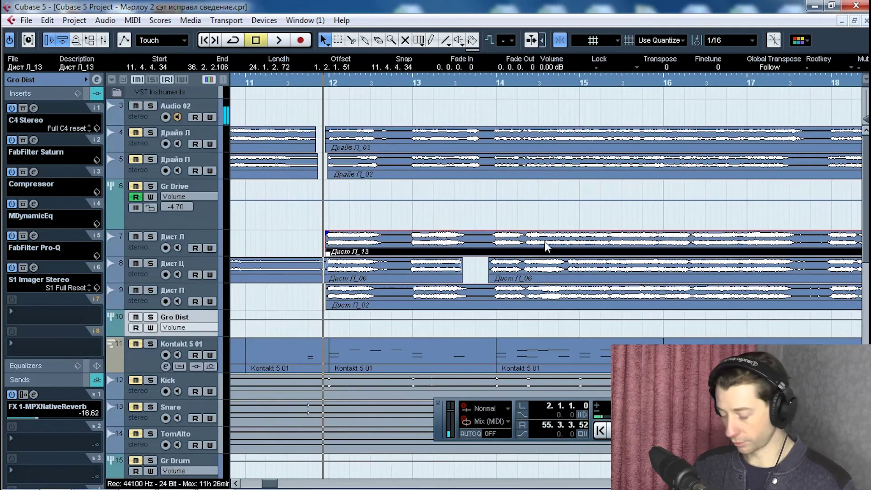
Step: Unmute the drive guitar tracks and Gr Drive group, mute the distortion guitars, and play back the drive guitars alone from bar 12
{"action": "scroll", "coordinate": [544, 241], "scroll_direction": "down", "scroll_amount": 5}
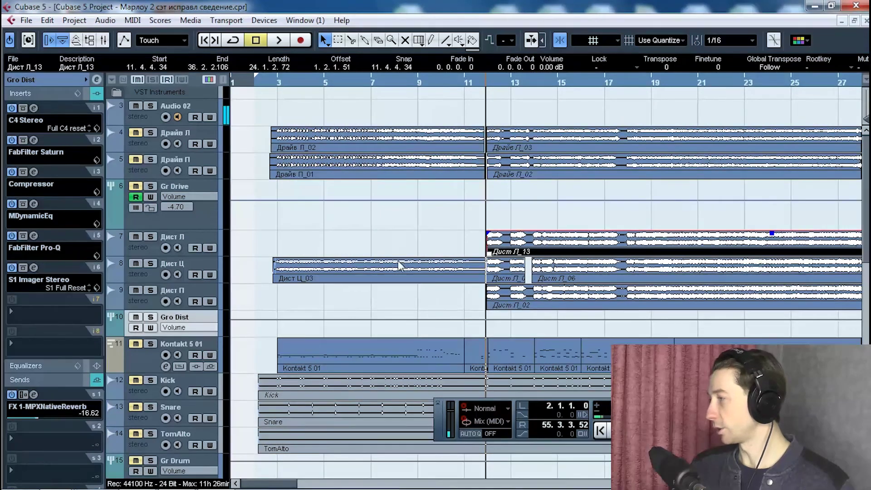
{"action": "scroll", "coordinate": [399, 265], "scroll_direction": "up", "scroll_amount": 2}
{"action": "scroll", "coordinate": [426, 218], "scroll_direction": "down", "scroll_amount": 2}
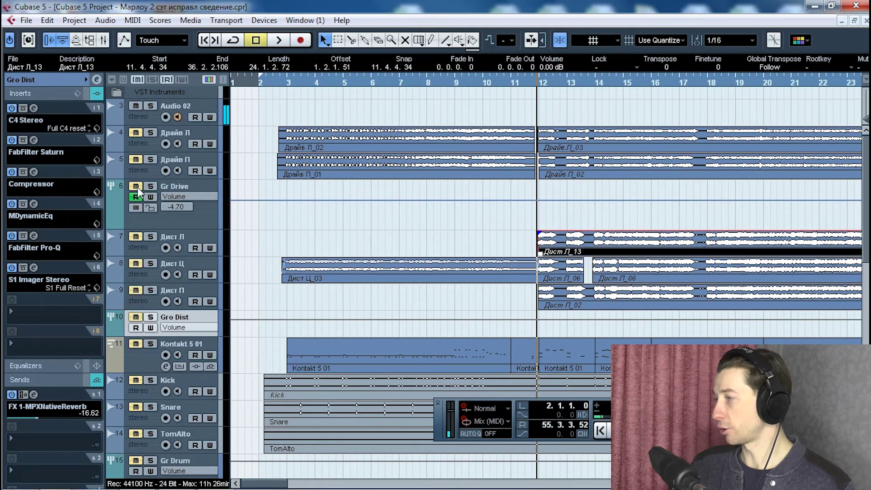
{"action": "key", "text": "space"}
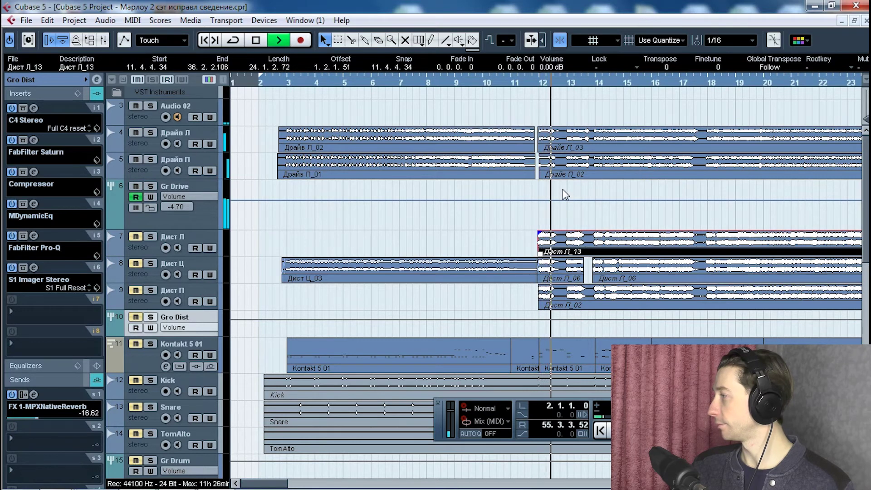
{"action": "key", "text": "space"}
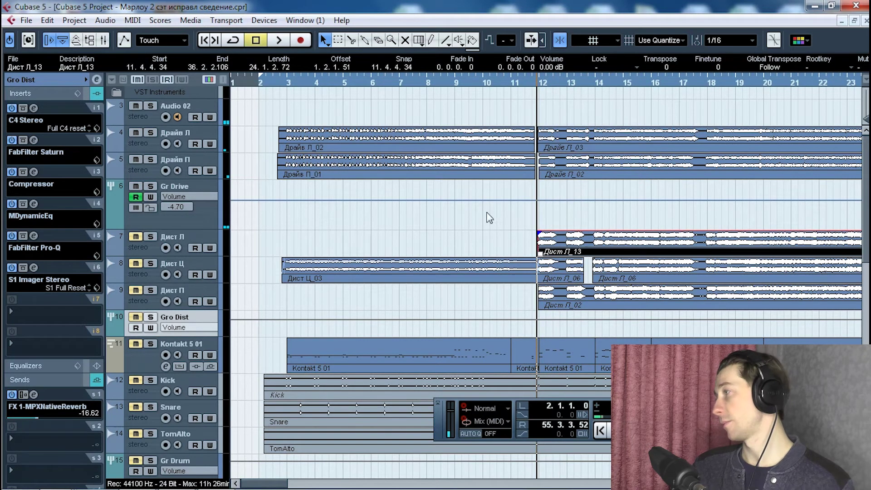
Step: Select the Gr Drive group to inspect its inserts and reverb send, and play back the drive guitars
{"action": "left_click", "coordinate": [208, 212]}
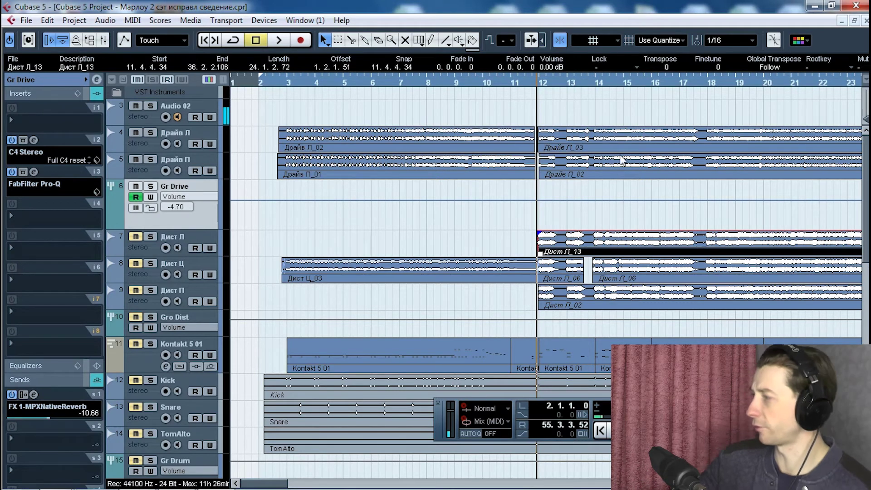
{"action": "key", "text": "space"}
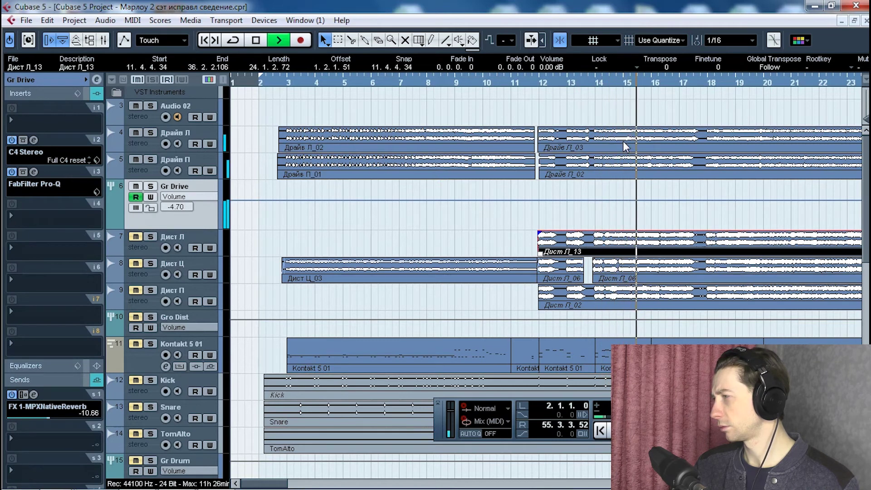
{"action": "key", "text": "space"}
Step: Unmute the distortion tracks and Gro Dist group, and compare playback with the drive guitars muted and unmuted
{"action": "left_click", "coordinate": [128, 317]}
{"action": "key", "text": "space"}
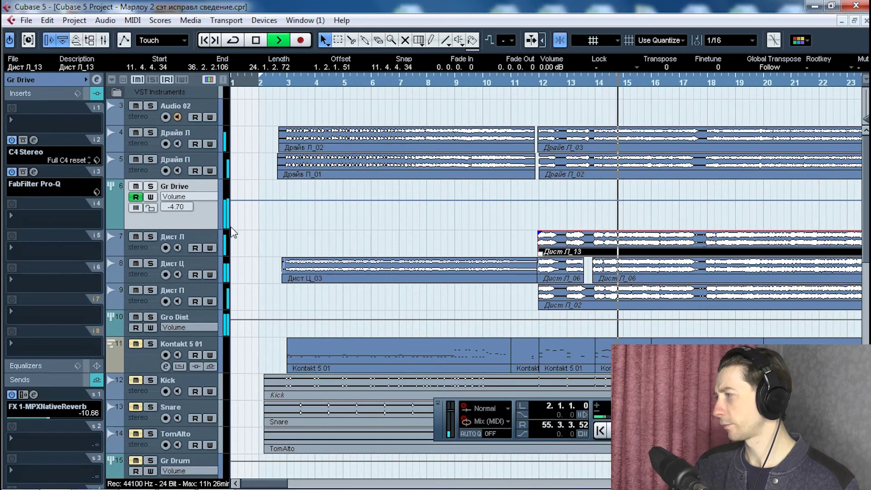
{"action": "left_click", "coordinate": [136, 186]}
{"action": "left_click", "coordinate": [136, 186]}
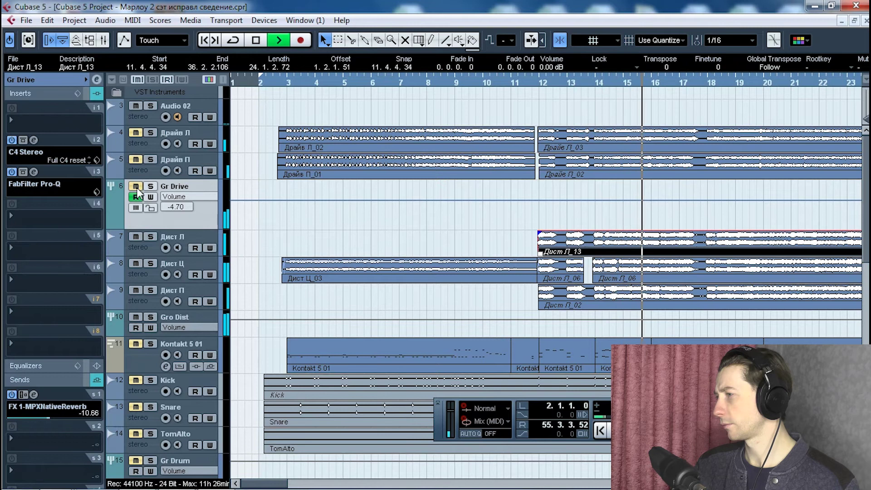
{"action": "key", "text": "space"}
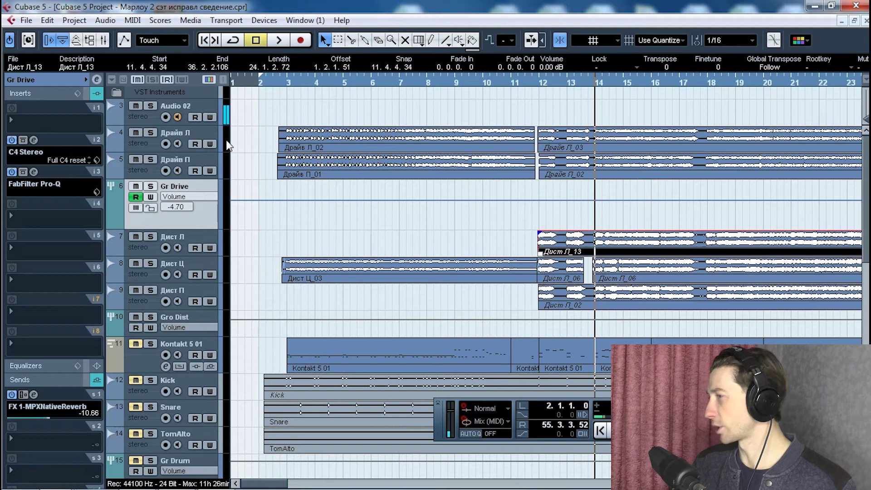
Step: Play back the guitar intro from about bar 3 with all guitars, and again with the Дист Ц track muted
{"action": "left_click", "coordinate": [285, 82]}
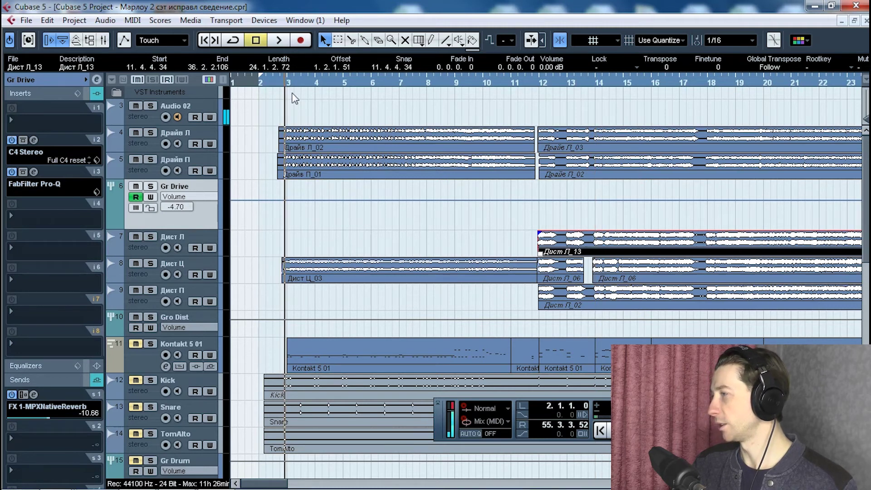
{"action": "left_click", "coordinate": [315, 136]}
{"action": "key", "text": "space"}
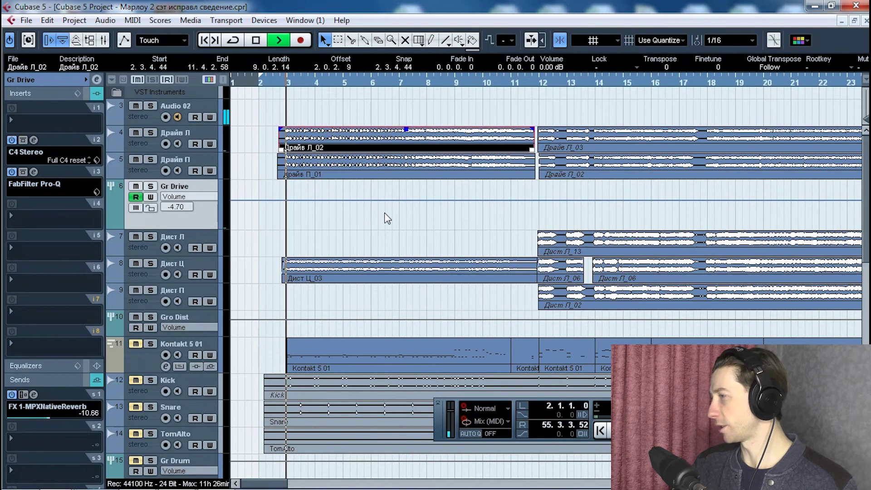
{"action": "key", "text": "space"}
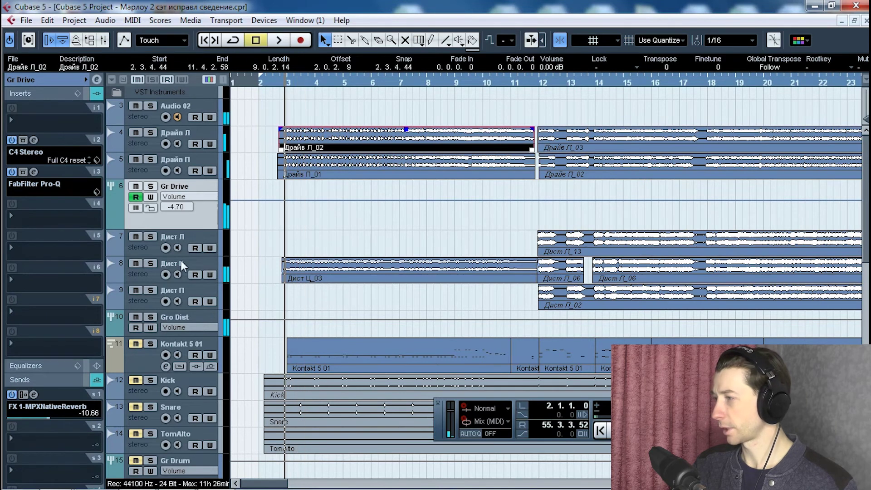
{"action": "key", "text": "space"}
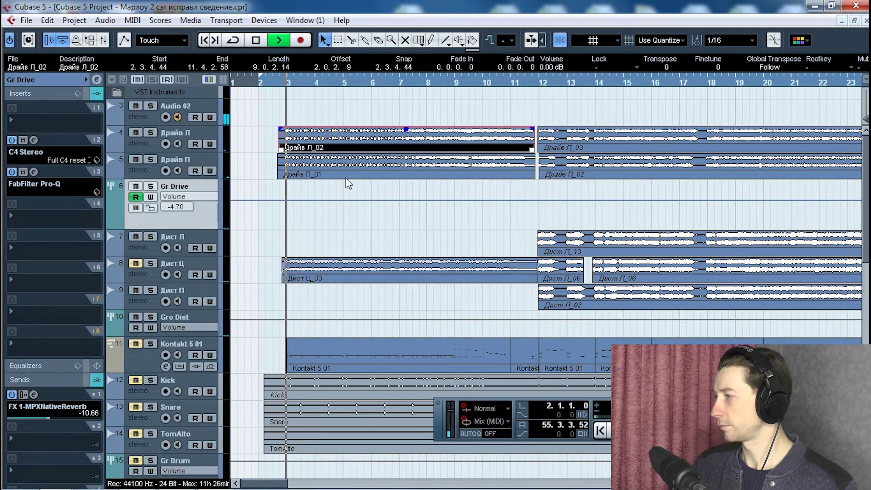
{"action": "key", "text": "space"}
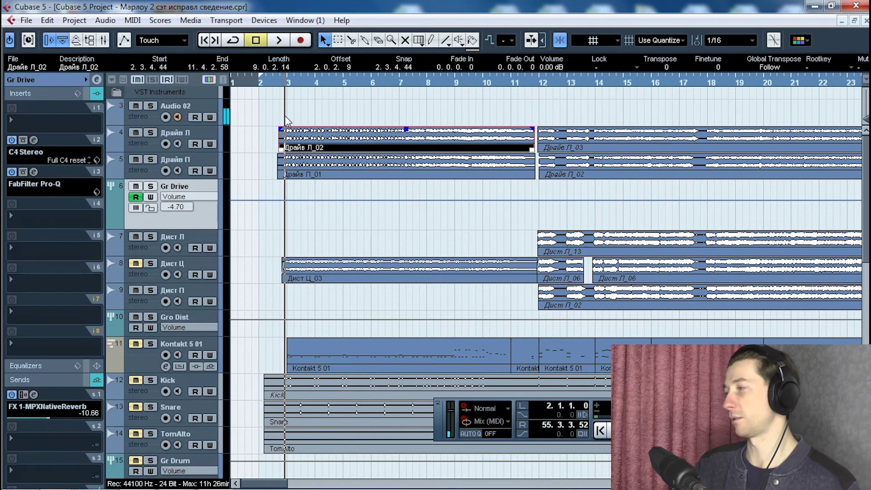
Step: Inspect the Драйв Л track's panning and output routing, and reselect the Gr Drive group
{"action": "left_click", "coordinate": [134, 144]}
{"action": "left_click", "coordinate": [39, 85]}
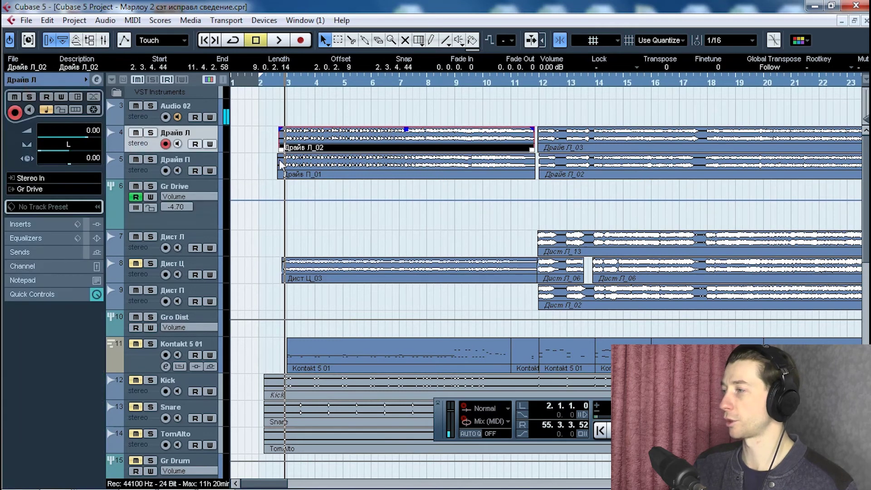
{"action": "left_click", "coordinate": [205, 214]}
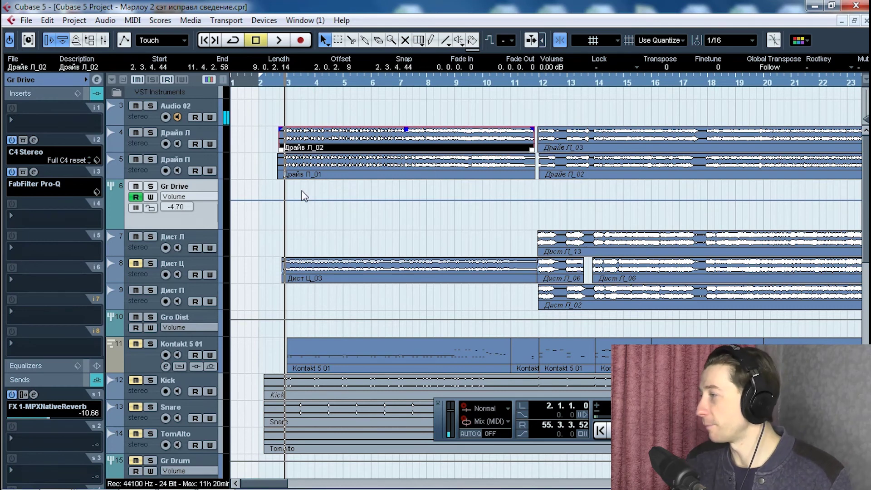
Step: Play back the intro with only the drive guitars, and again with the Дист Ц track unmuted and its Дист Ц_03 clip selected
{"action": "key", "text": "space"}
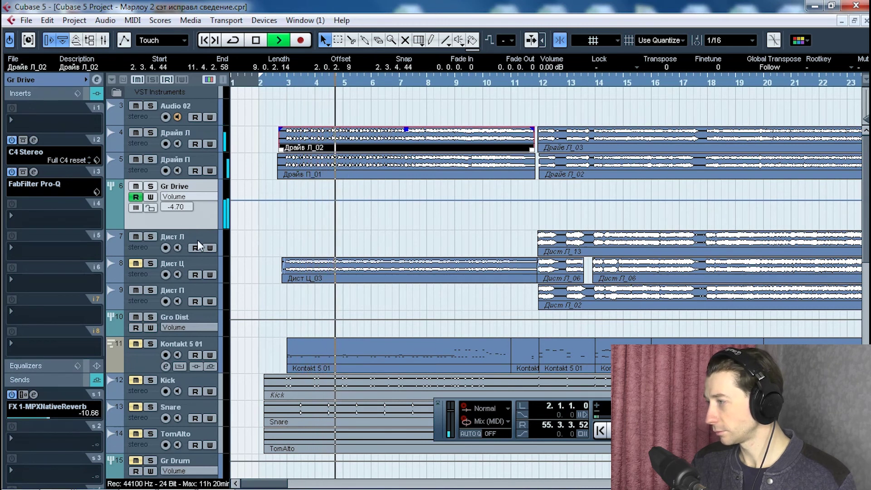
{"action": "key", "text": "space"}
{"action": "left_click", "coordinate": [323, 270]}
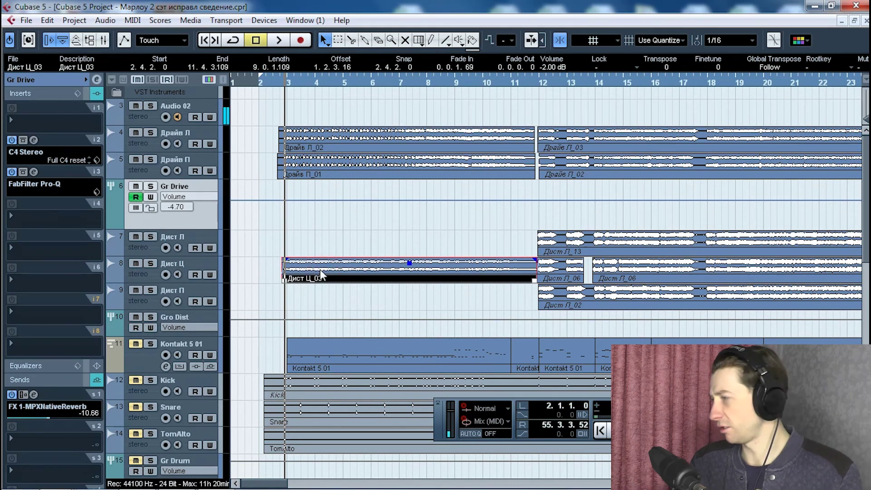
{"action": "key", "text": "space"}
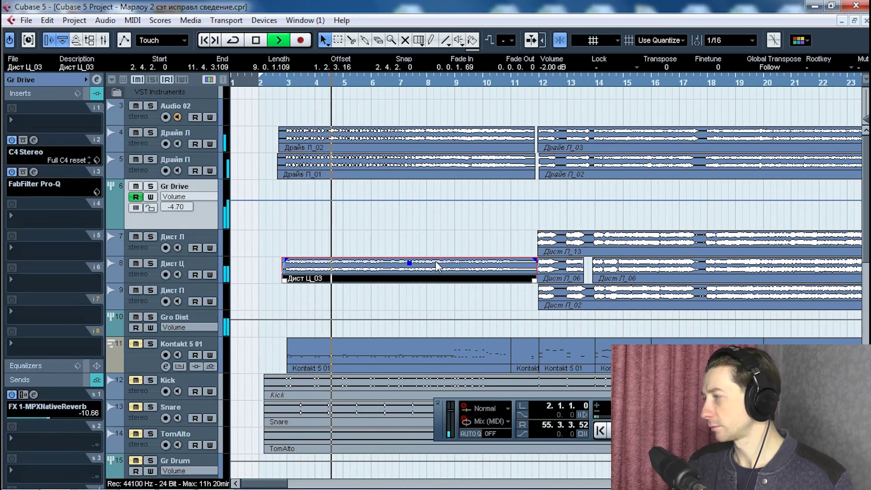
{"action": "key", "text": "space"}
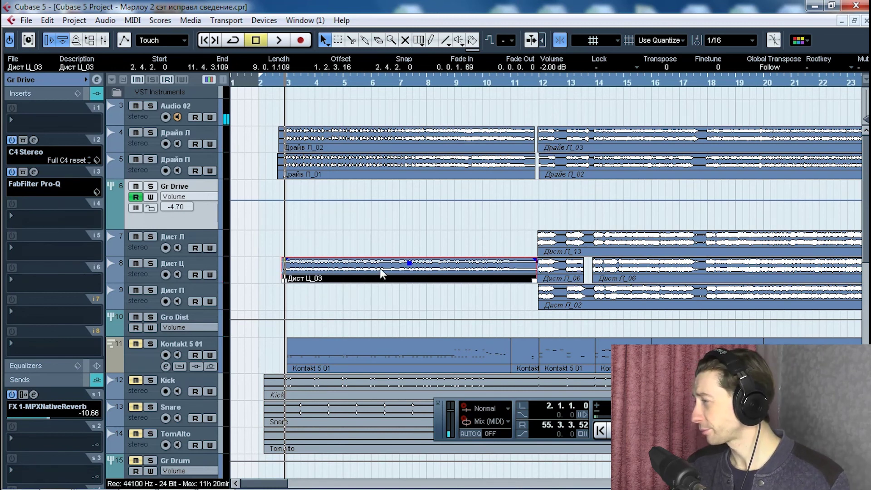
{"action": "key", "text": "g"}
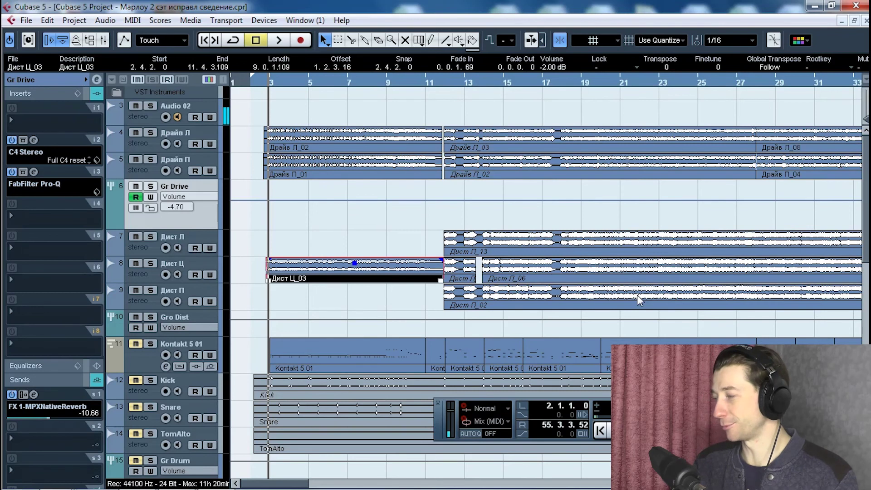